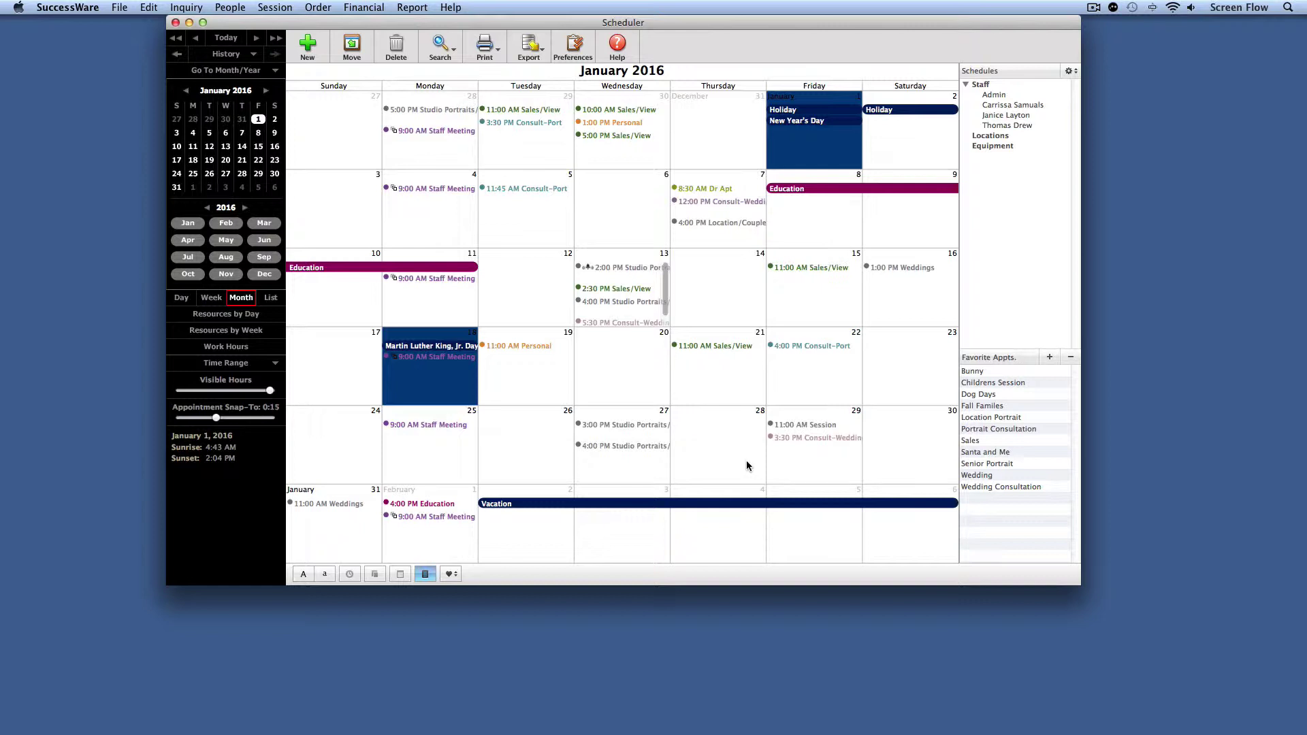
Open the January 7, 12:00 PM Consult-Wedding appointment and show its Auto Emails settings.
double_click(744, 204)
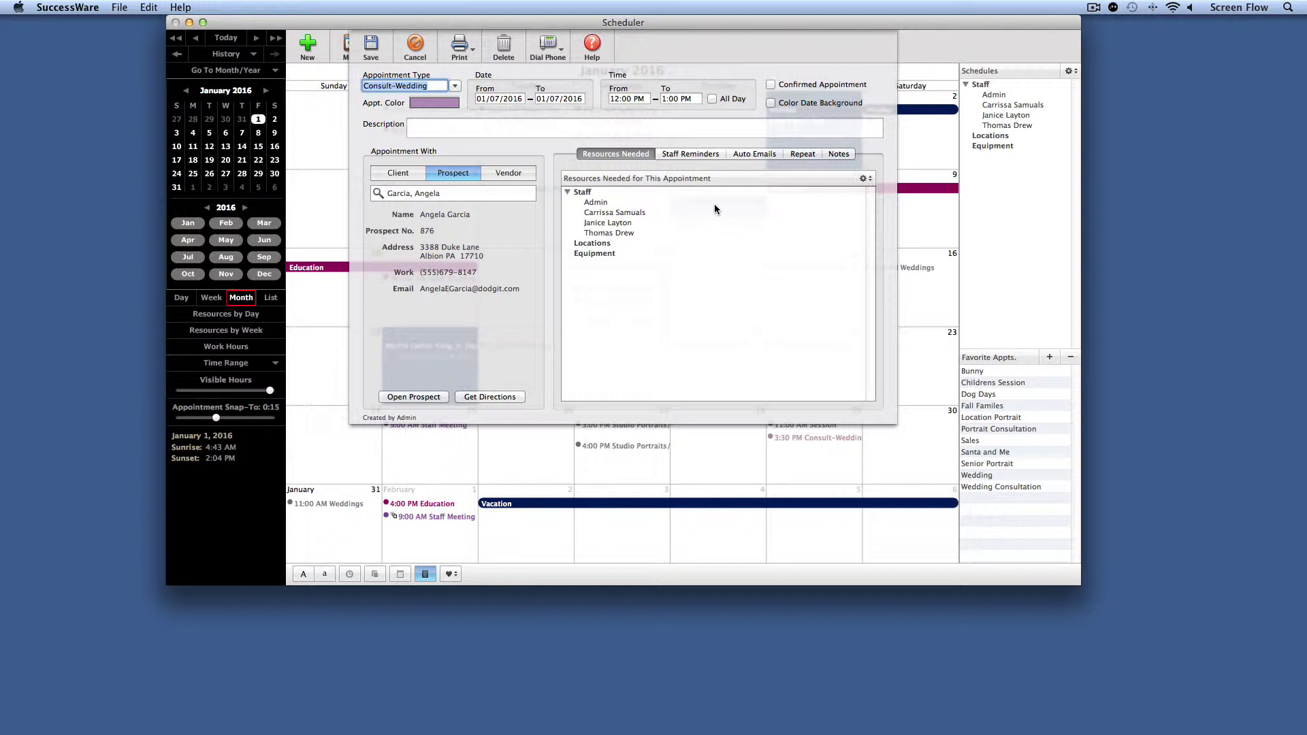
click(774, 157)
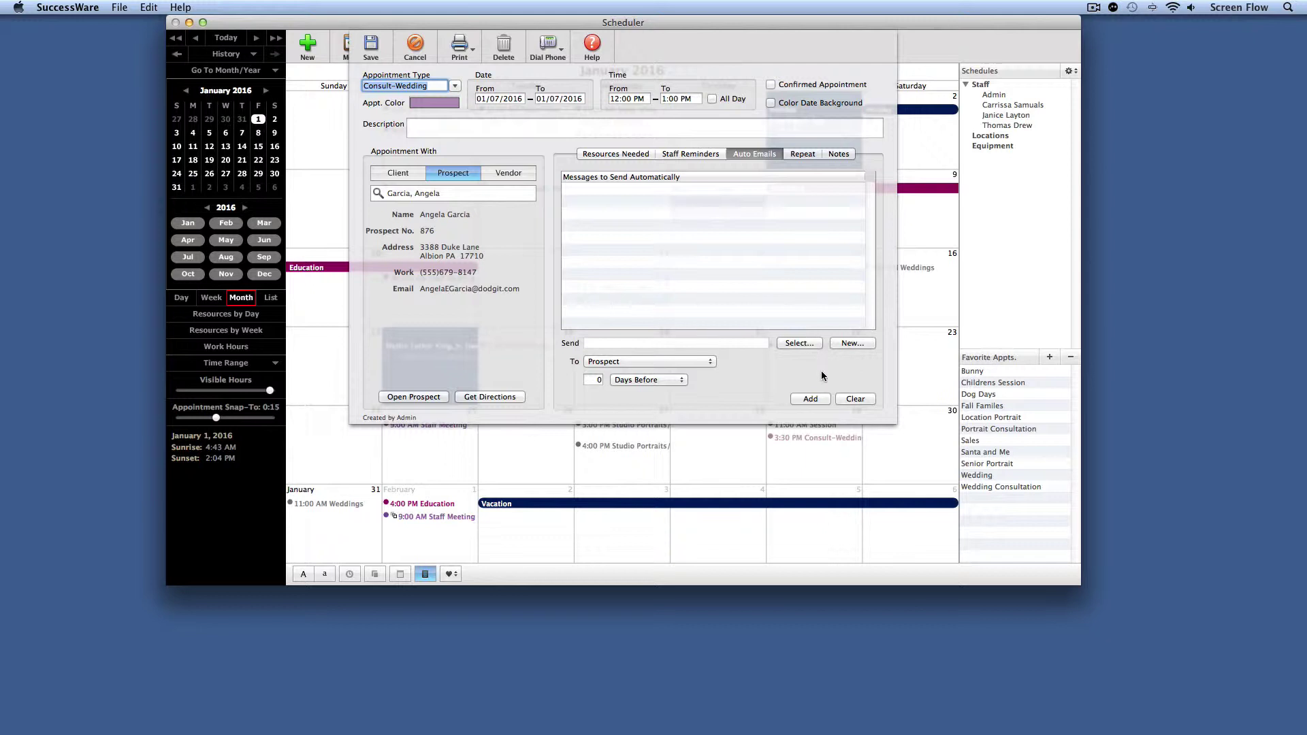
Add the Wedding Consultation Reminder auto email to the Prospect, sent 2 days before.
click(815, 344)
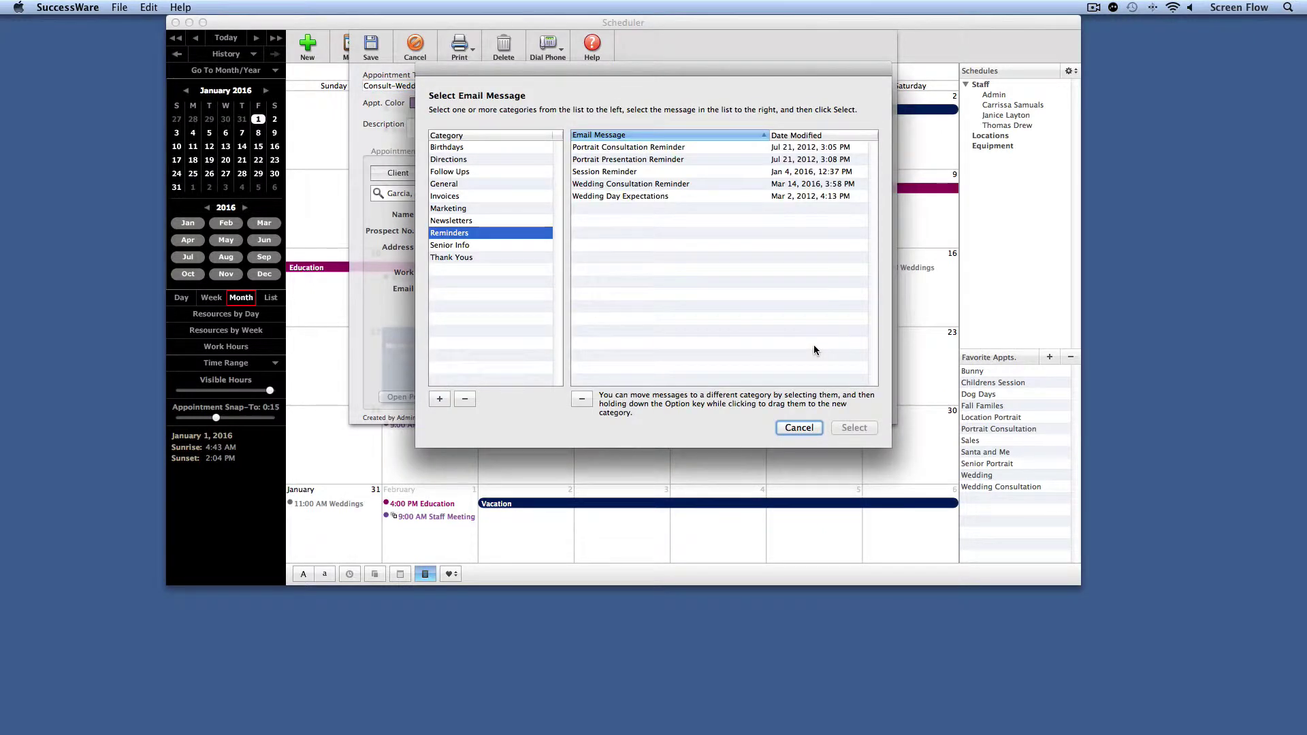
click(609, 183)
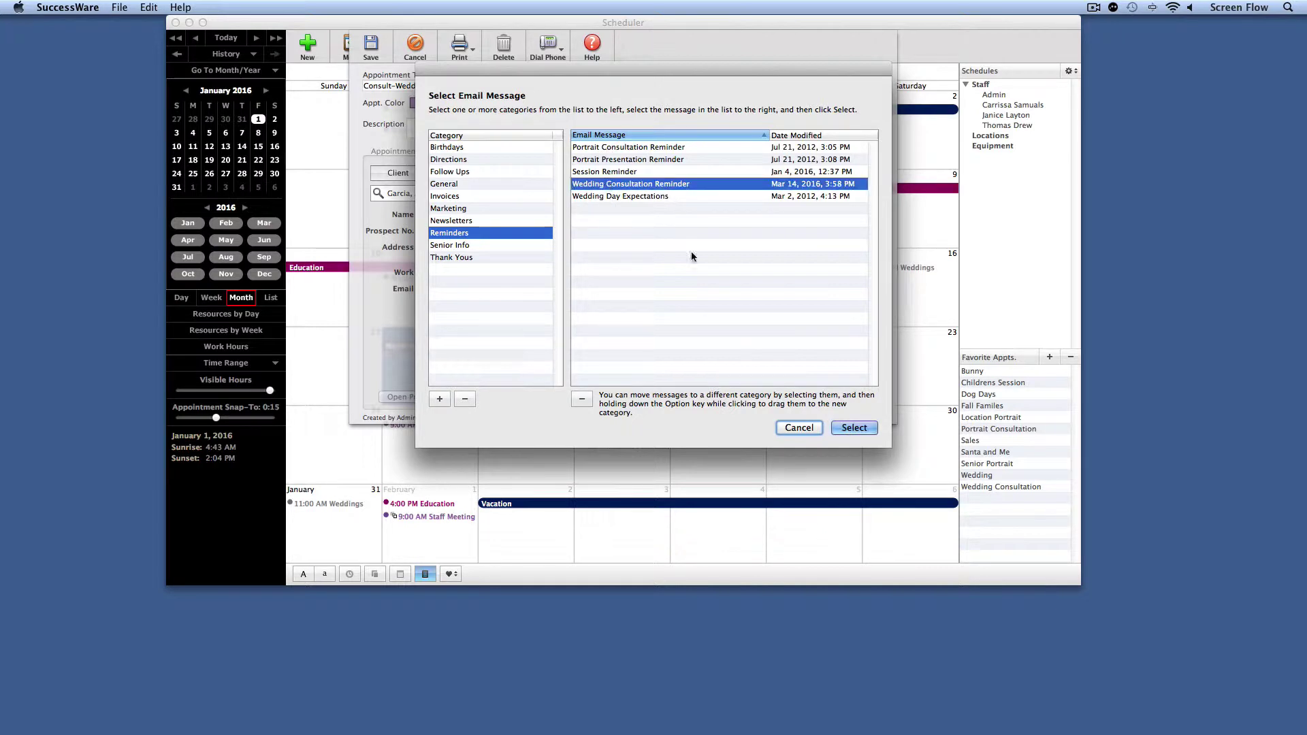
click(857, 428)
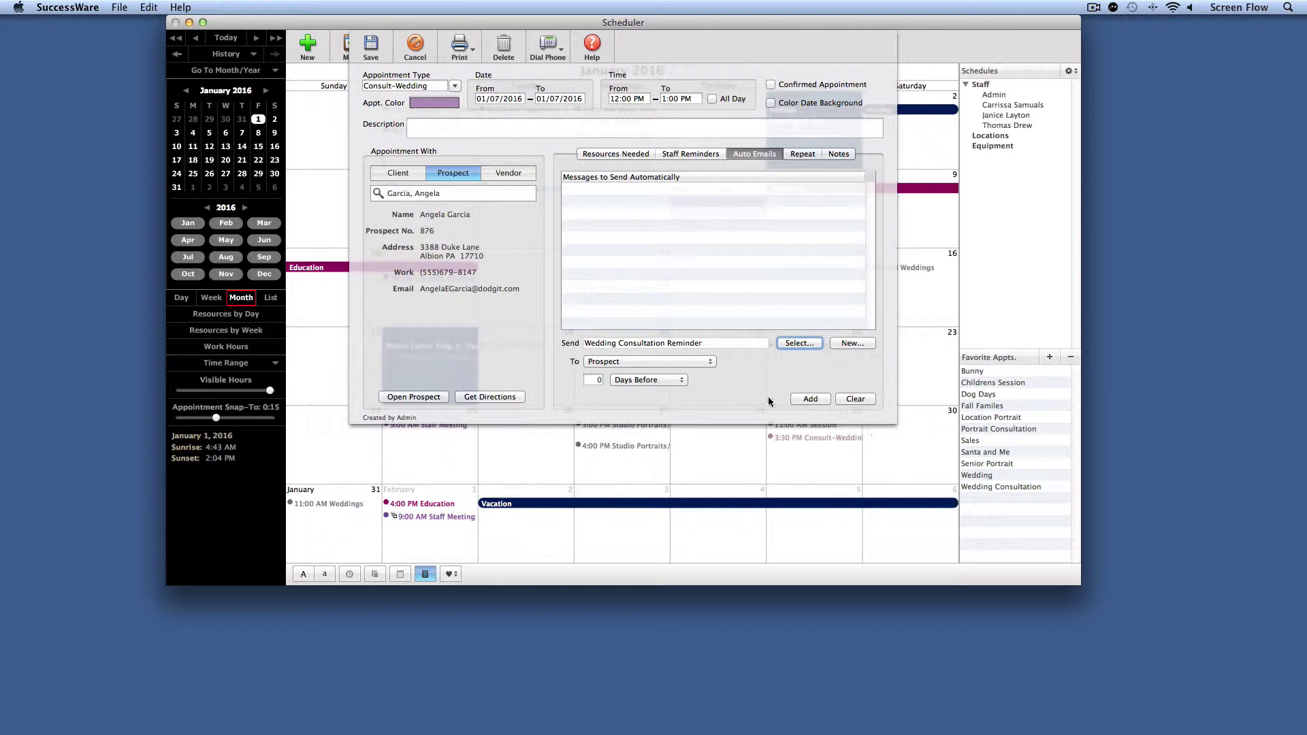
click(685, 366)
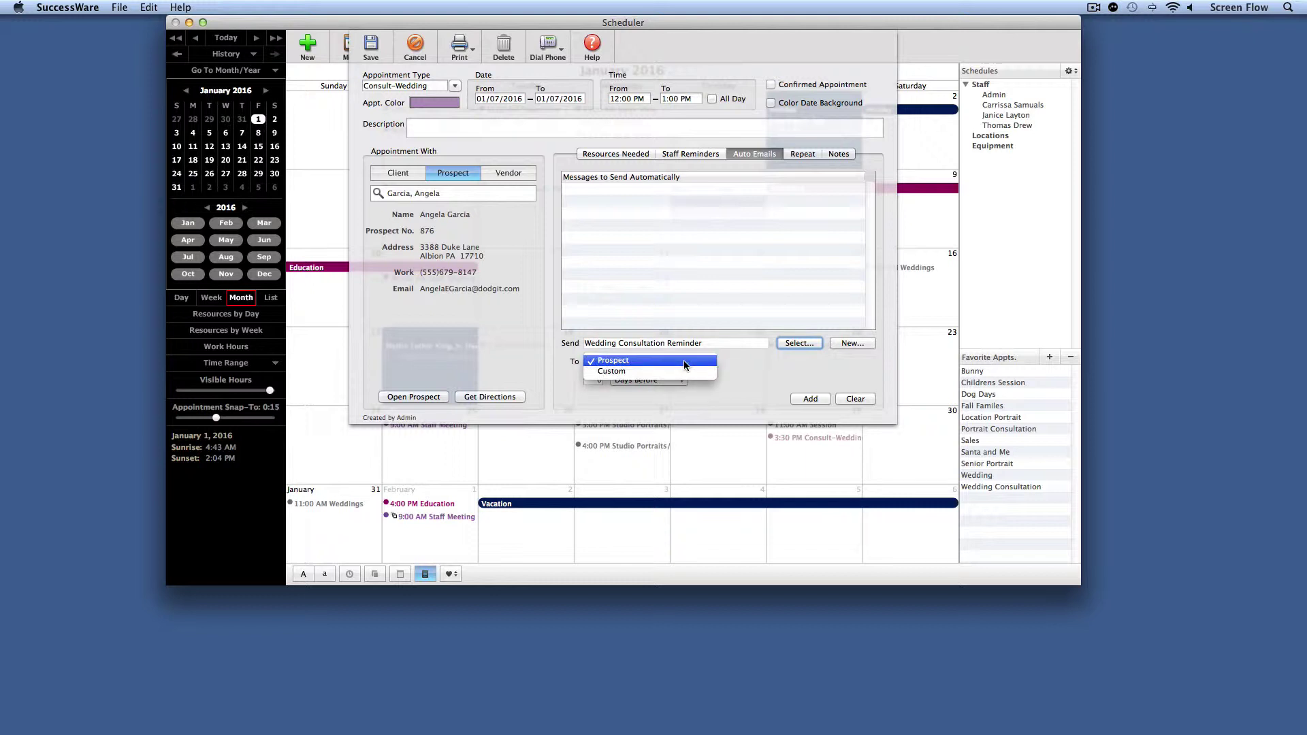
click(683, 361)
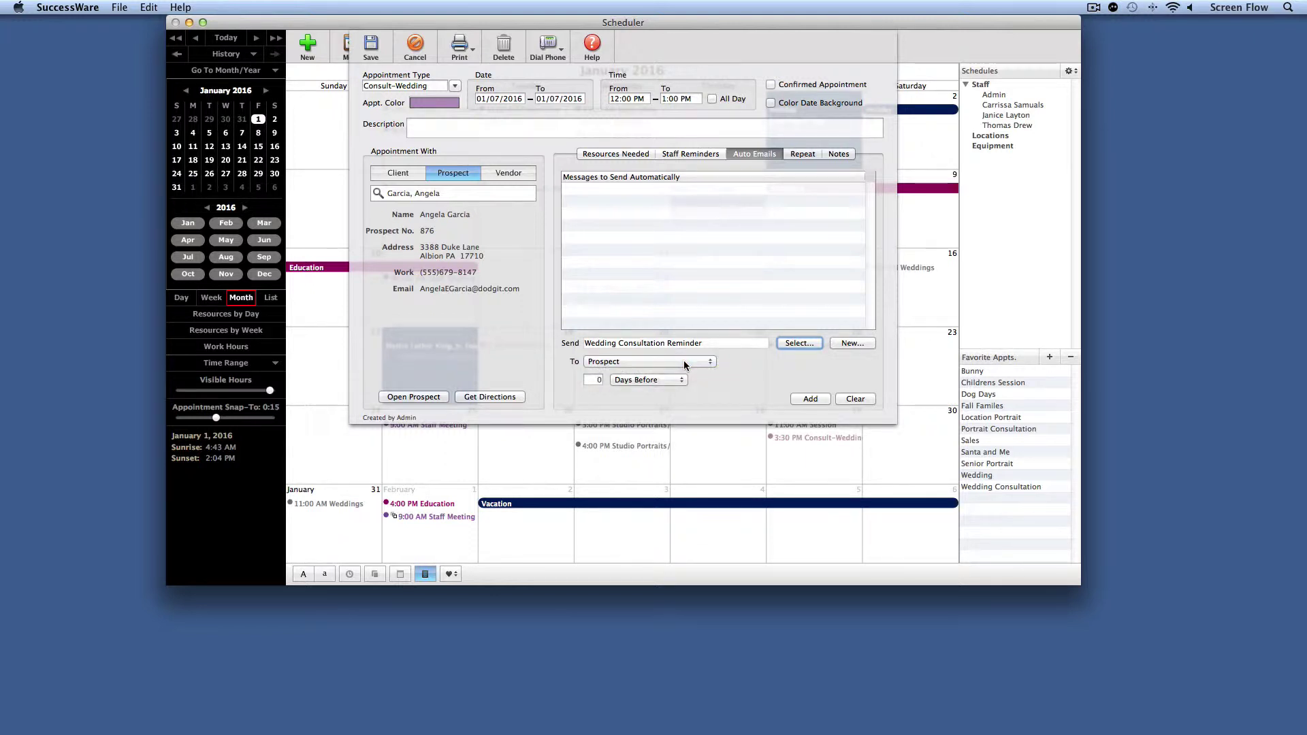
click(586, 380)
drag(584, 379, 592, 383)
text(2)
click(808, 401)
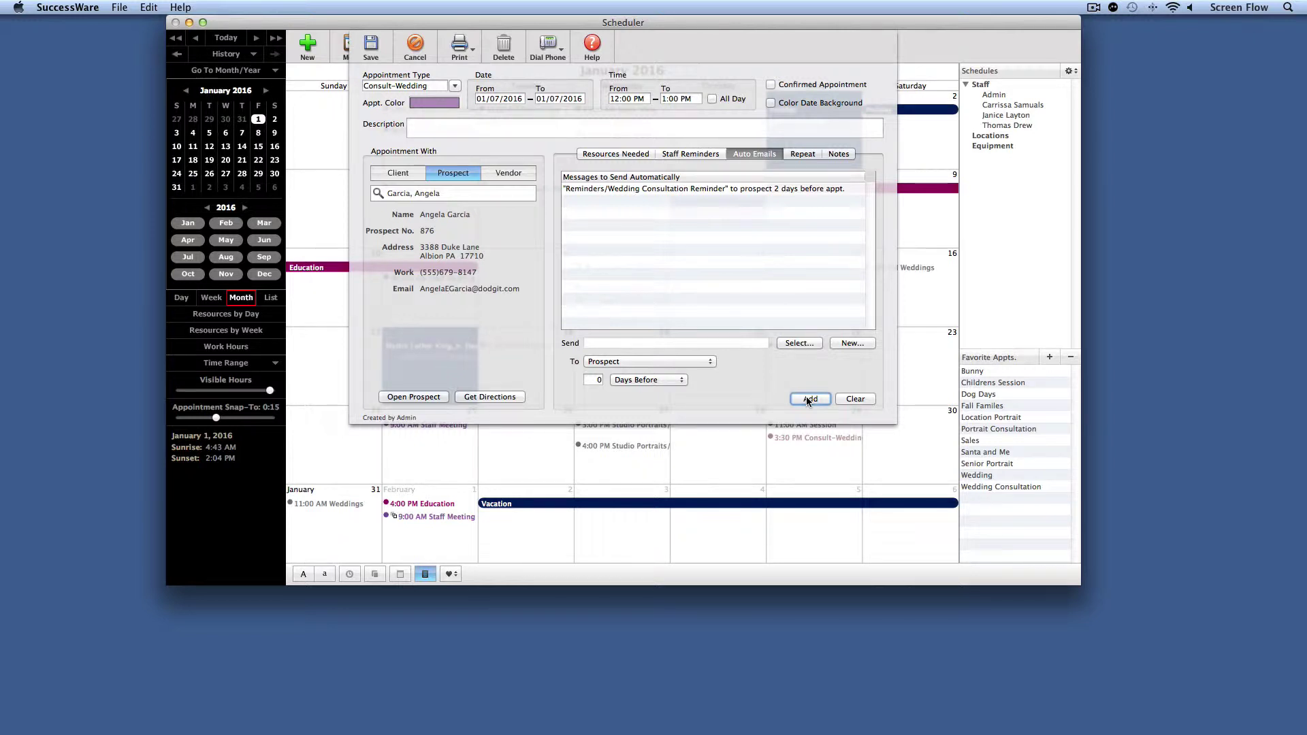
Start a new email with the subject 'Great Meeting You! - Successful Studio'.
click(800, 345)
text(Gre)
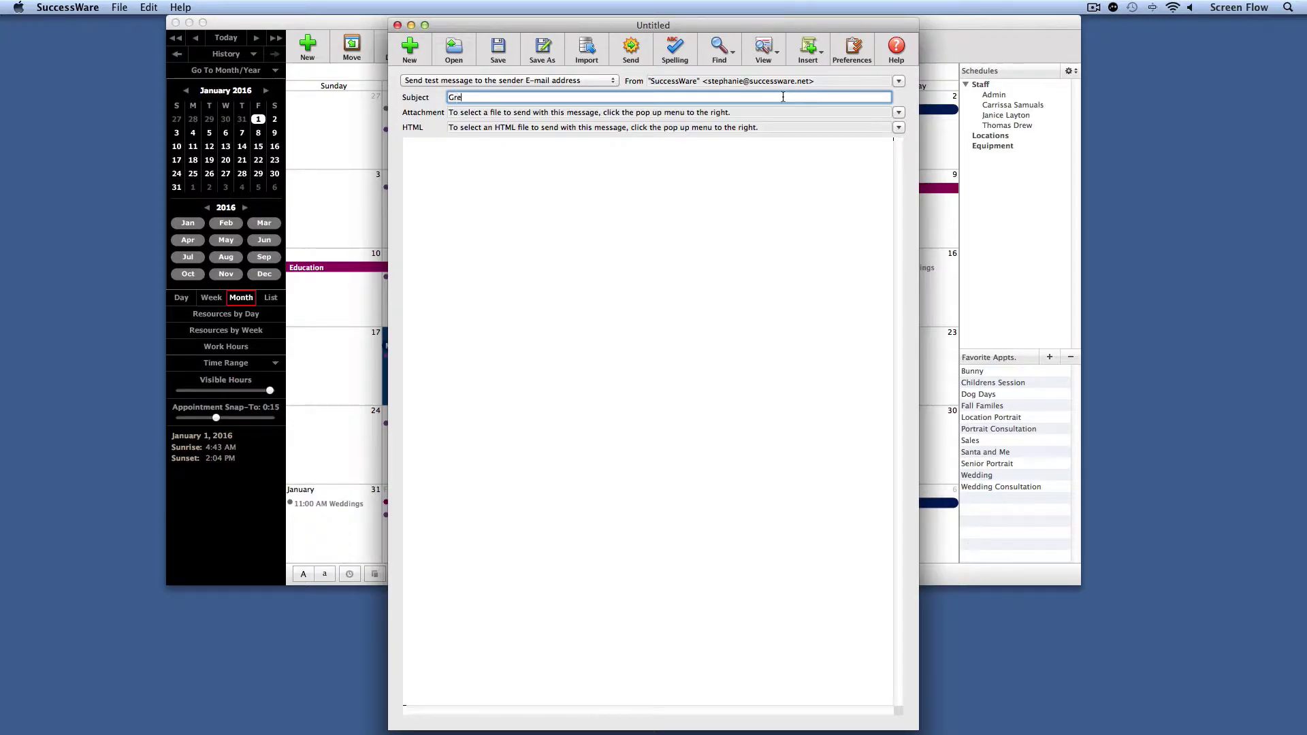
text(at Meeting)
text( y)
key(BackSpace)
text(You!)
text( - S)
text(uccessfu)
text(l Studio)
Begin the email body with 'Hi' and choose to insert a merge field.
click(633, 239)
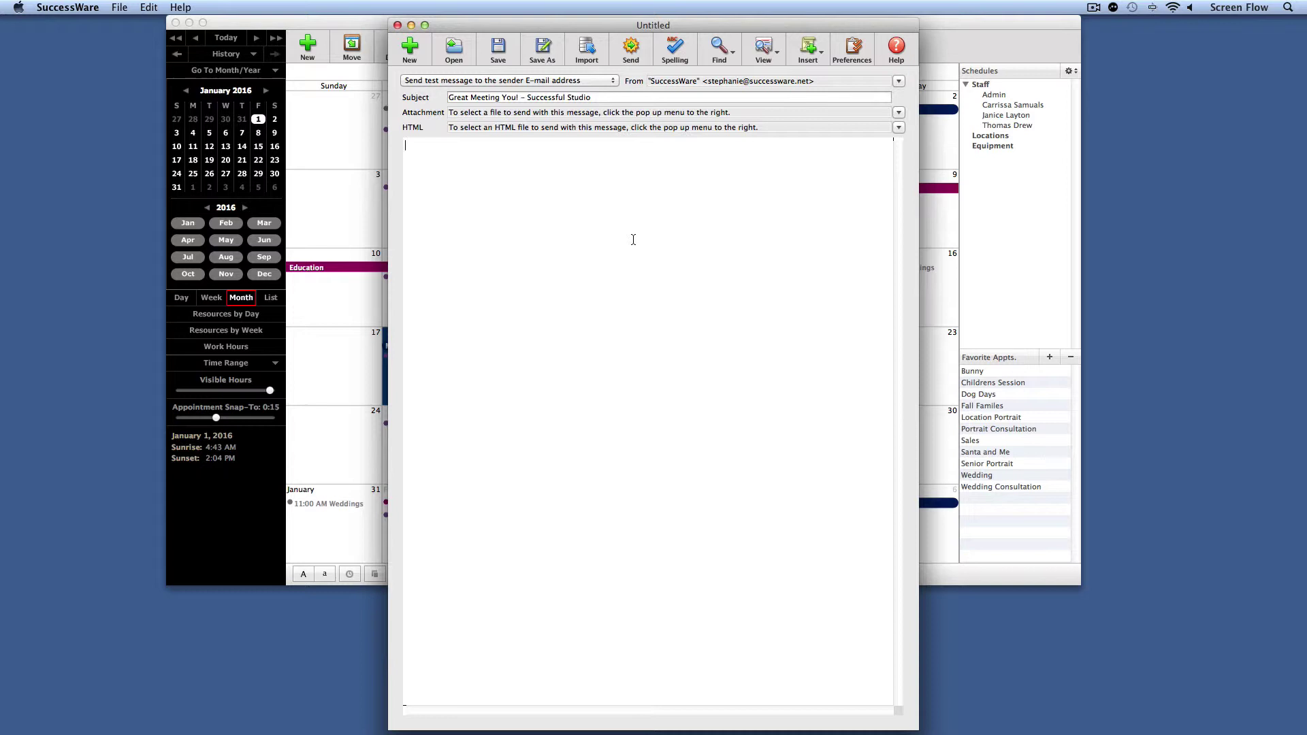
text(Hi)
click(820, 55)
click(844, 57)
Insert the prospect's First name merge field after 'Hi'.
click(947, 92)
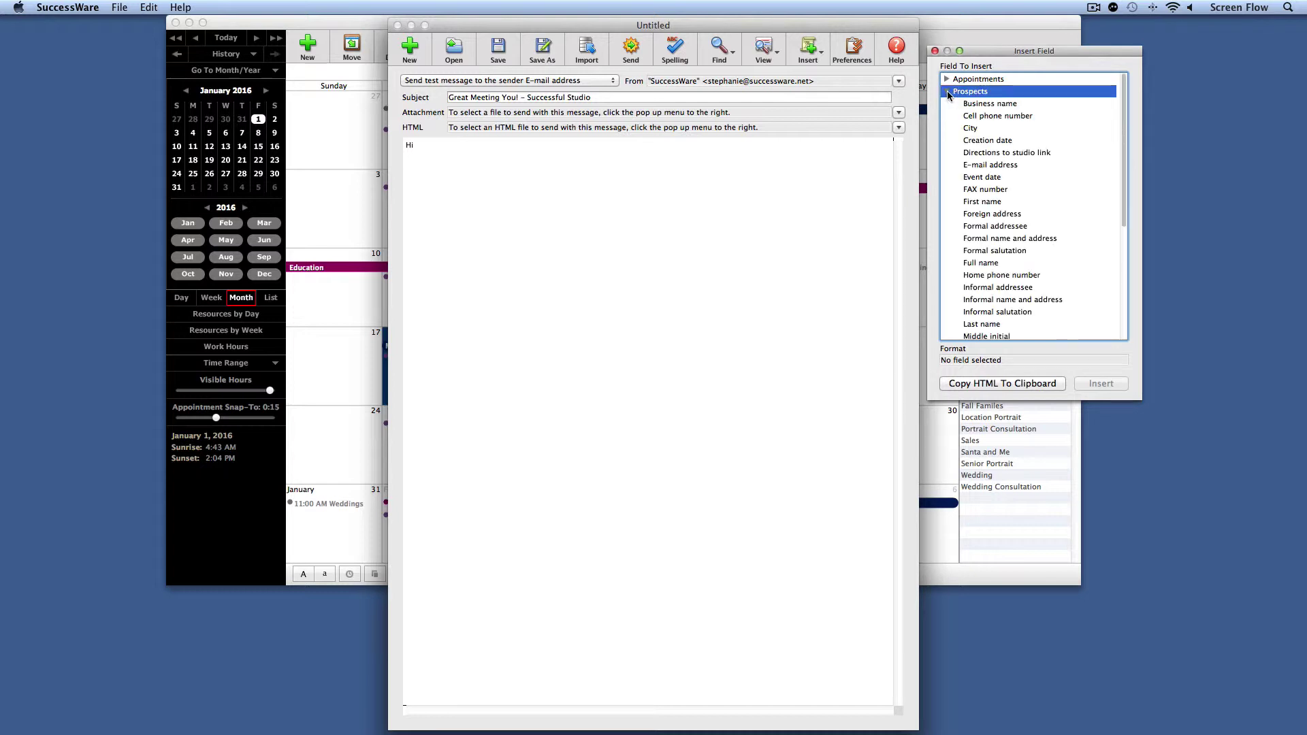
click(991, 204)
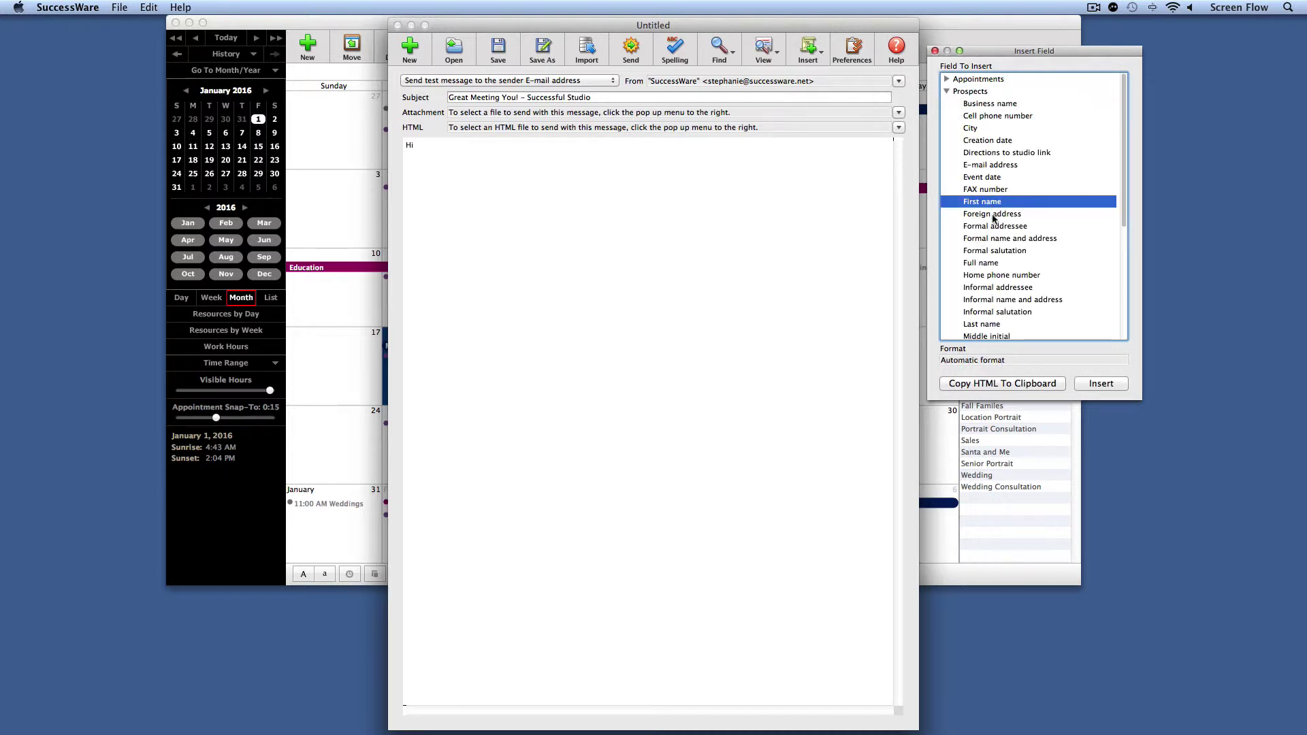
click(1096, 383)
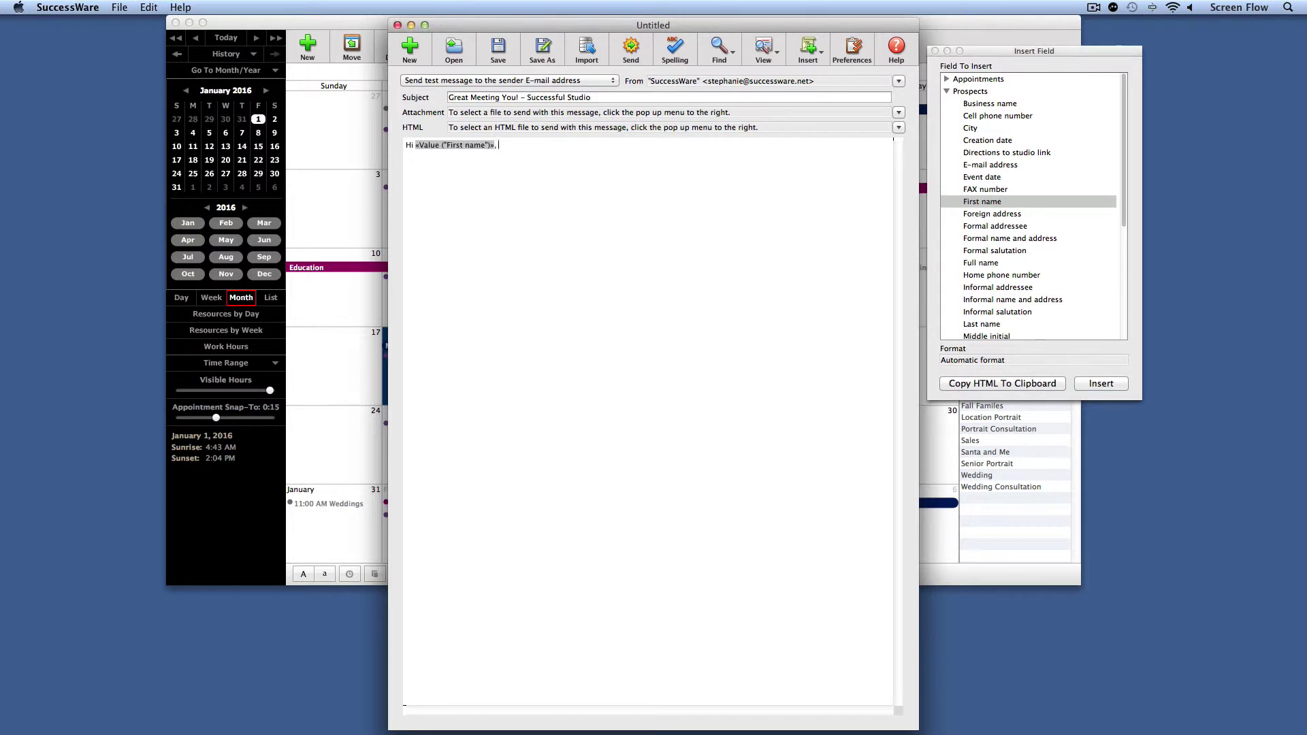
Write the thank-you body with a contact number, closing with 'We look forward to capturing your Big Day! Sincerely,'.
text(It)
text( was gr)
text(eat metting and )
text(going over y)
text(our upcomin)
text(g wedding pla)
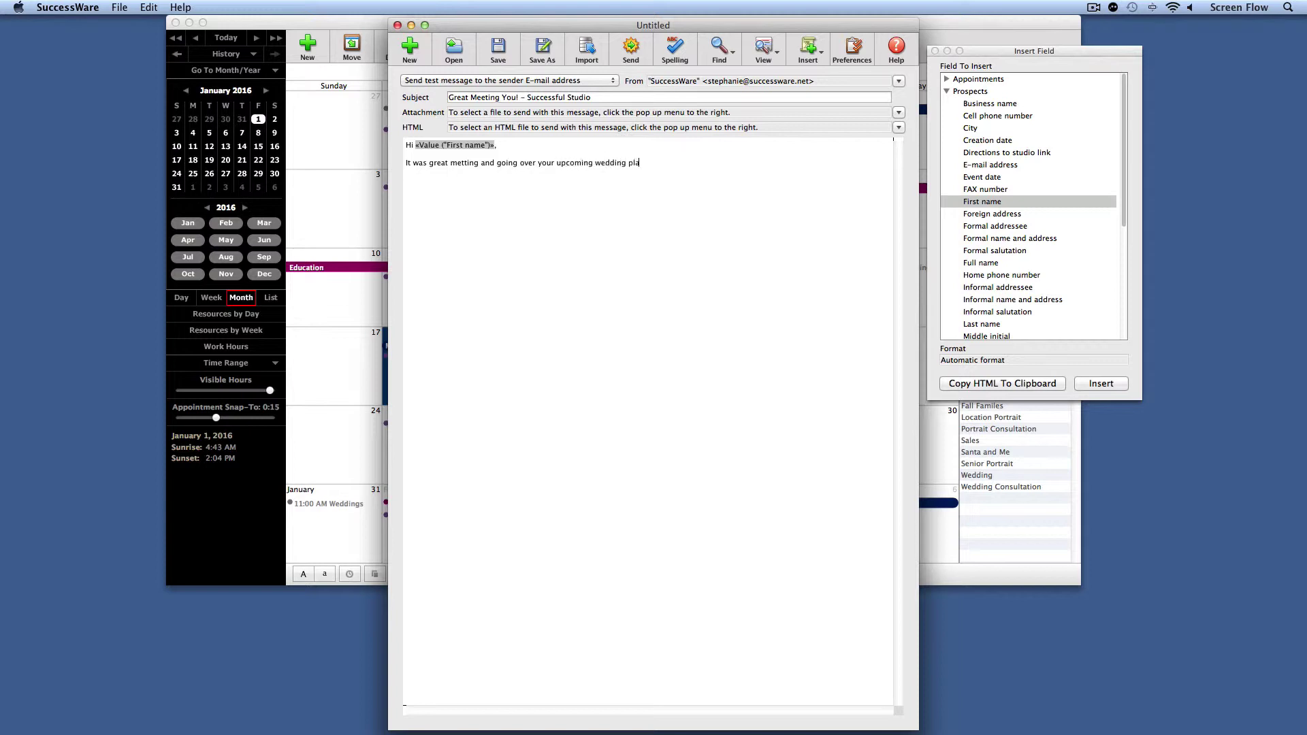
text(ns. If y)
text(ou have any q)
text(uestions please ca)
text(ll our)
text( st)
text(aff at)
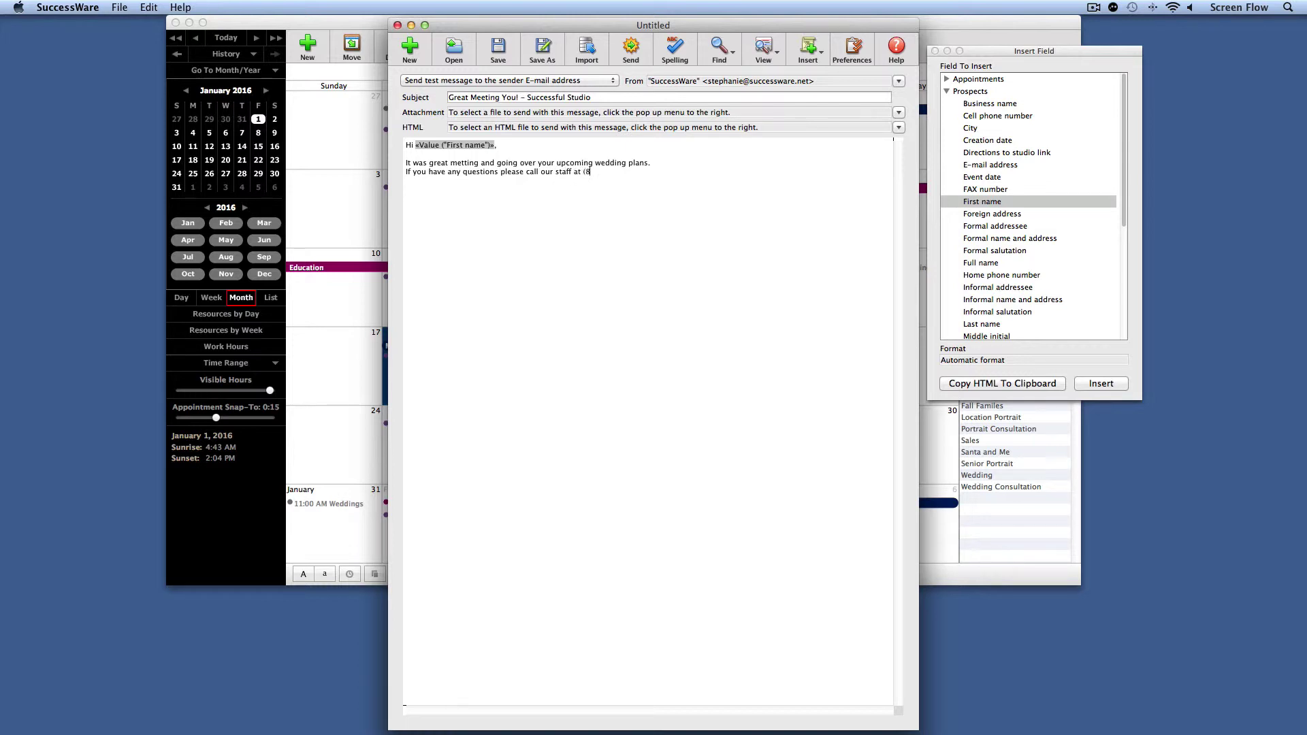
text(3)
text(.)
key(Return)
key(Return)
text(We)
text( look forward to)
text( capt)
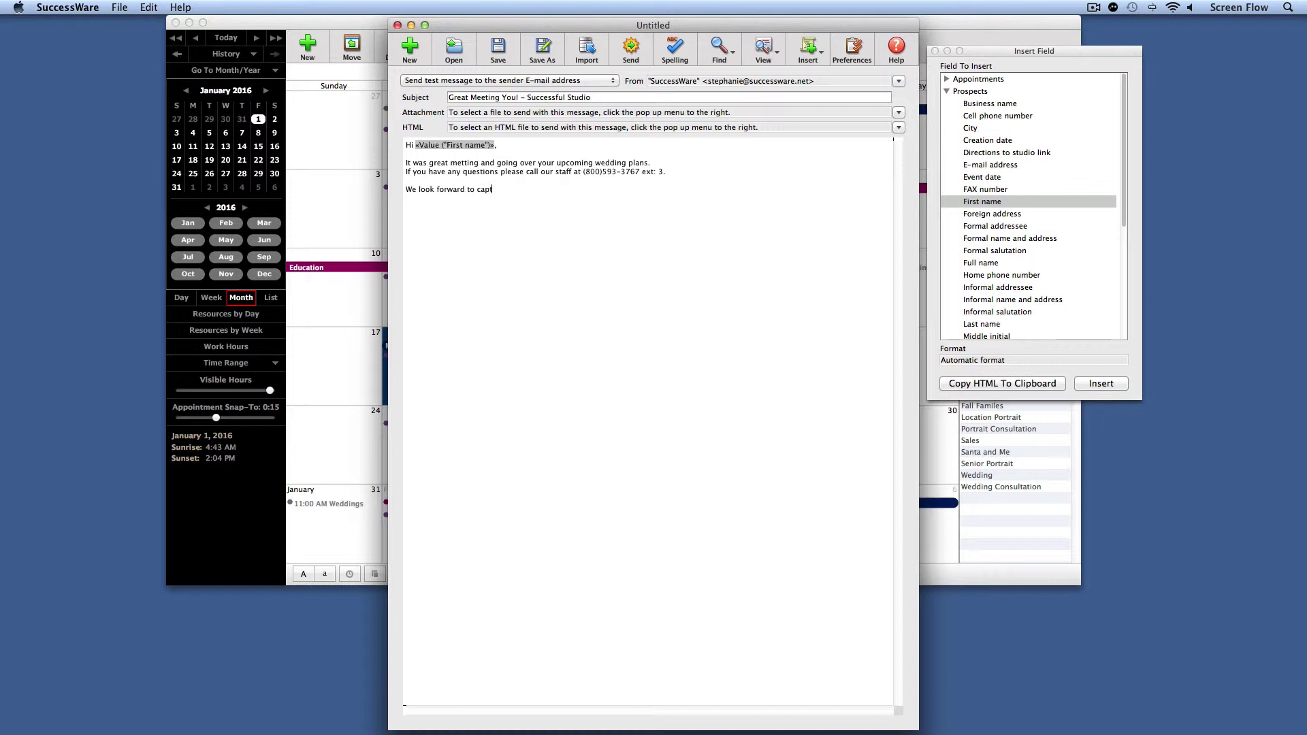
text(uing your B)
text(ig Day!  )
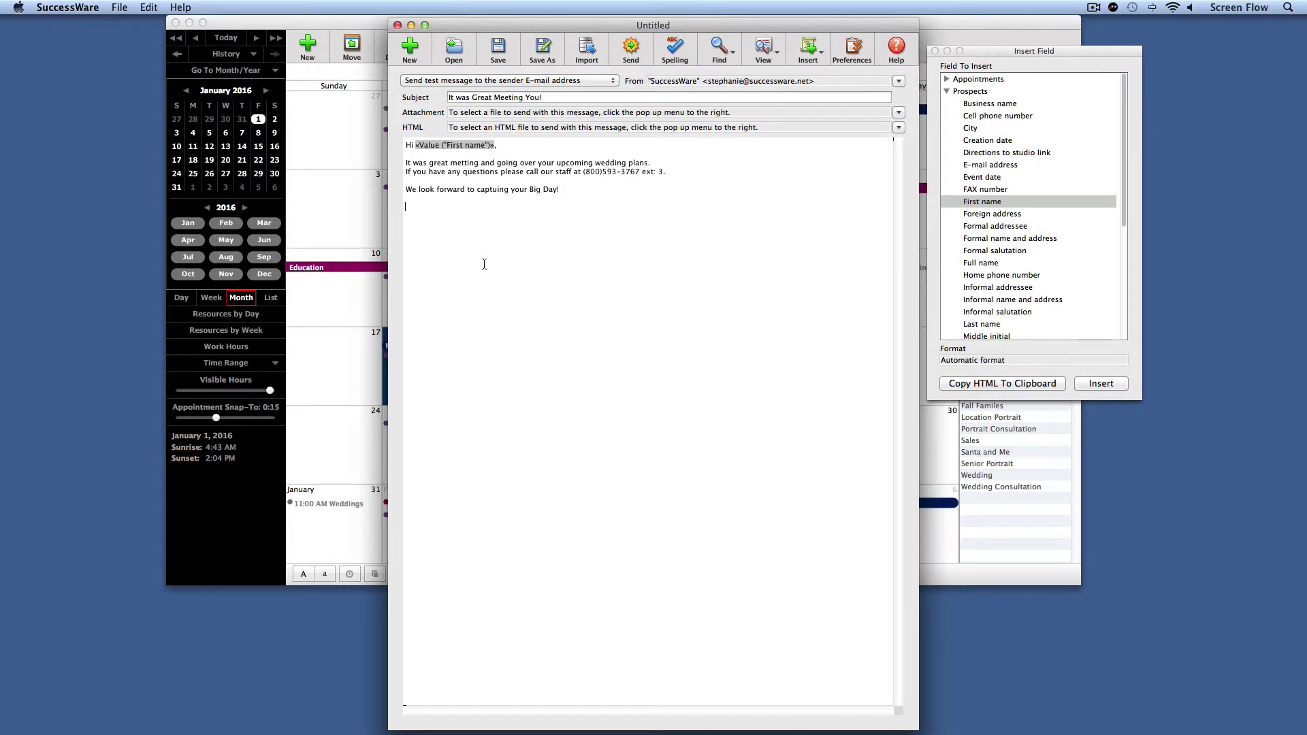
text(Sincerely,)
Add studio name, address and phone number merge fields on separate lines under 'Sincerely,'.
click(947, 91)
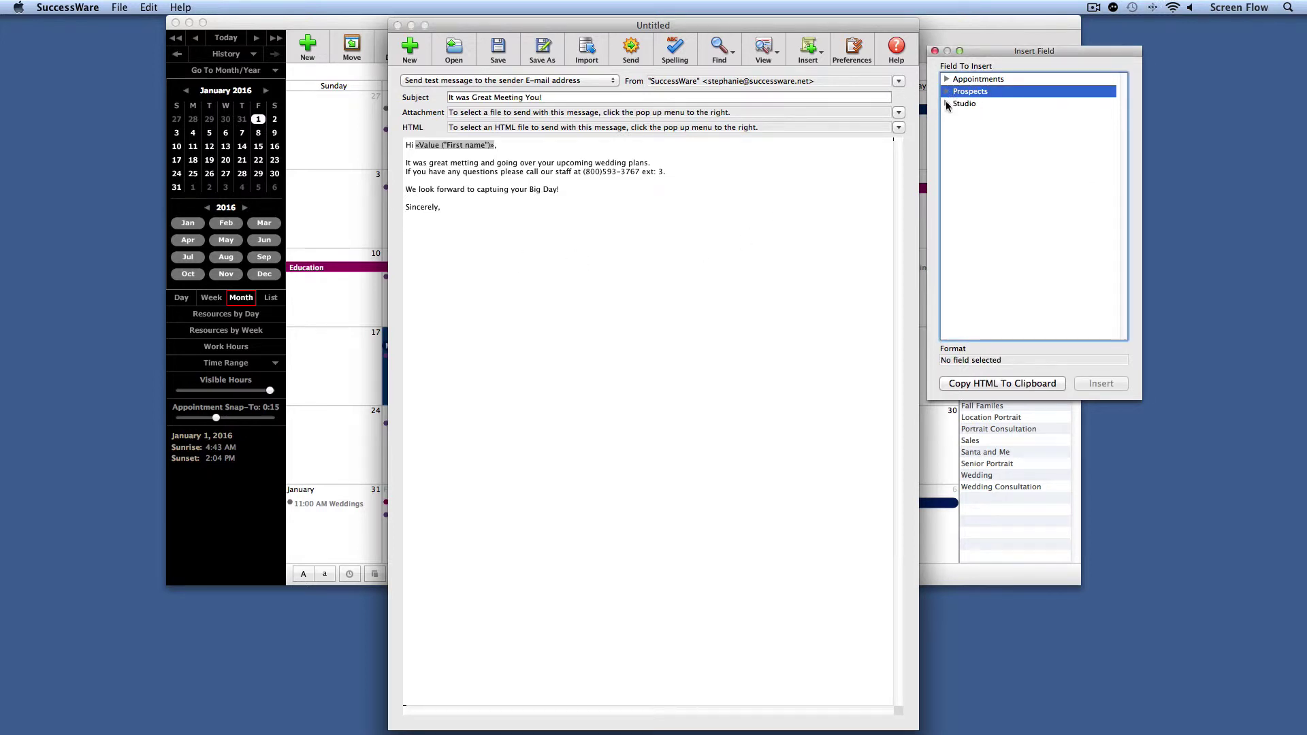
click(947, 104)
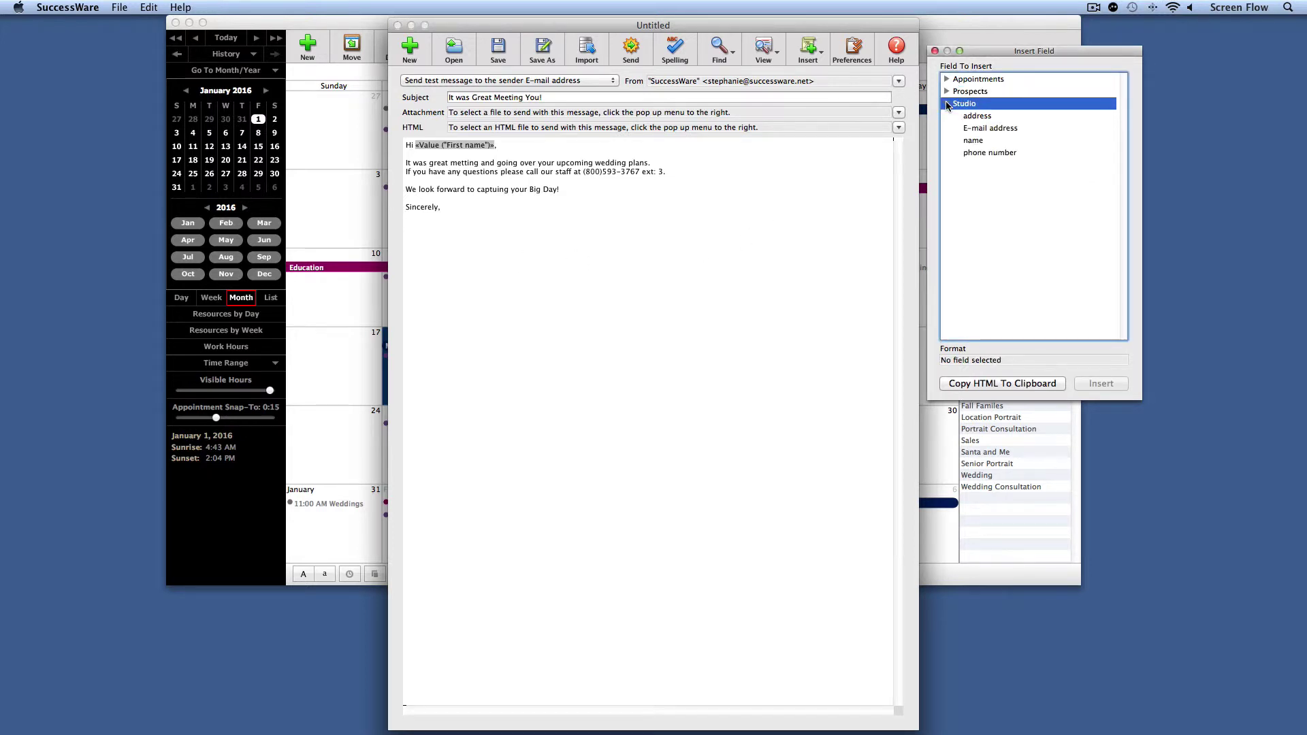
click(978, 141)
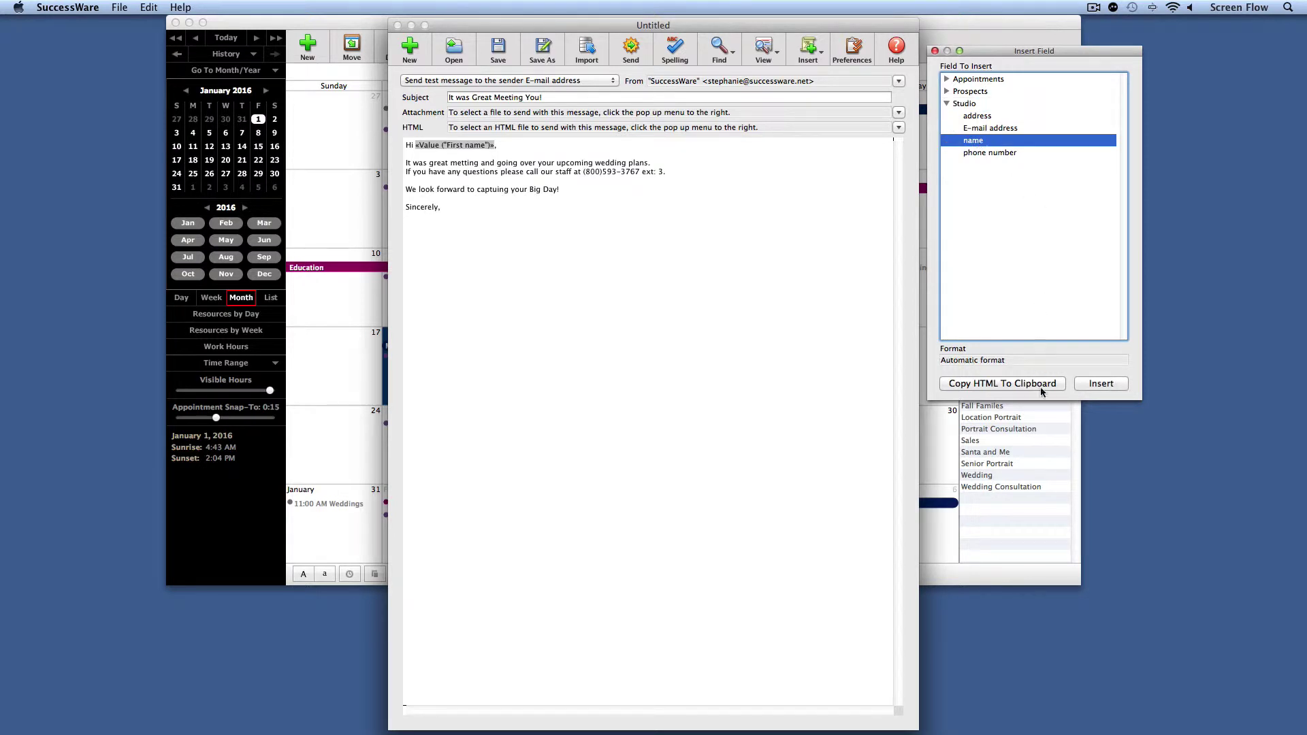
click(1100, 384)
key(Return)
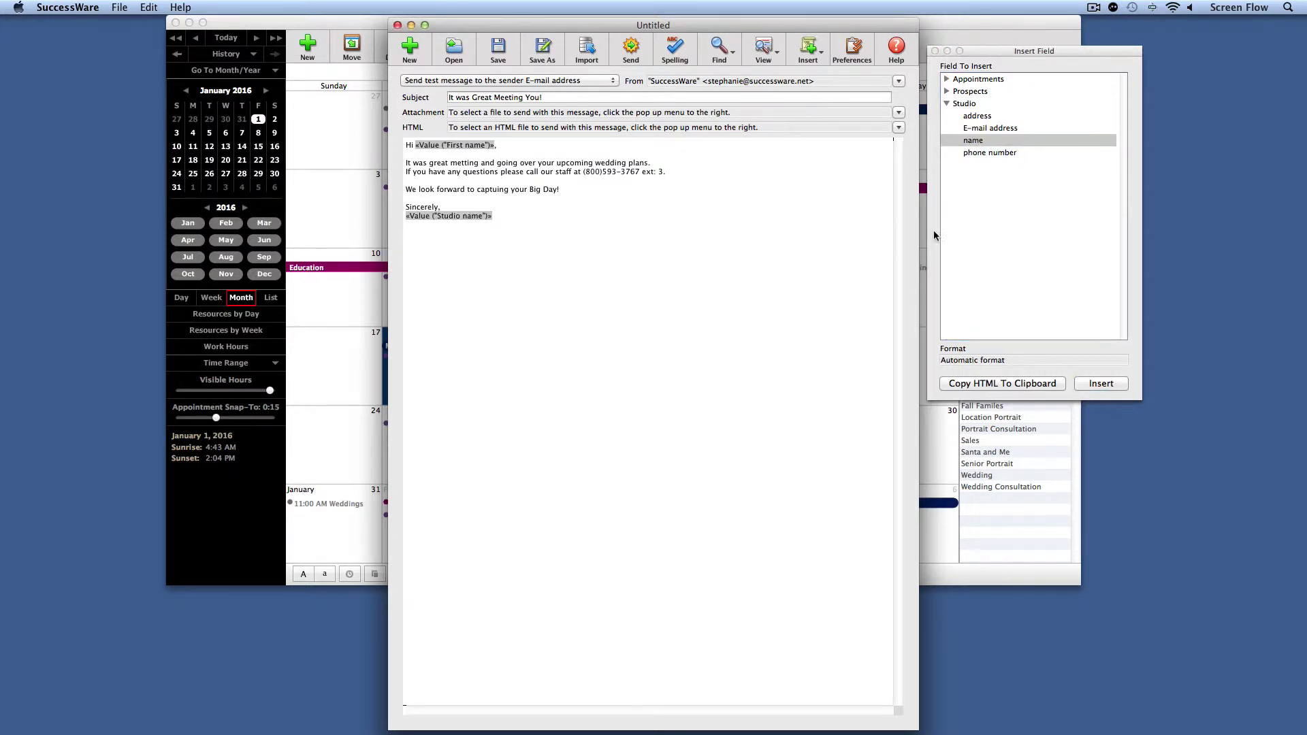
click(986, 130)
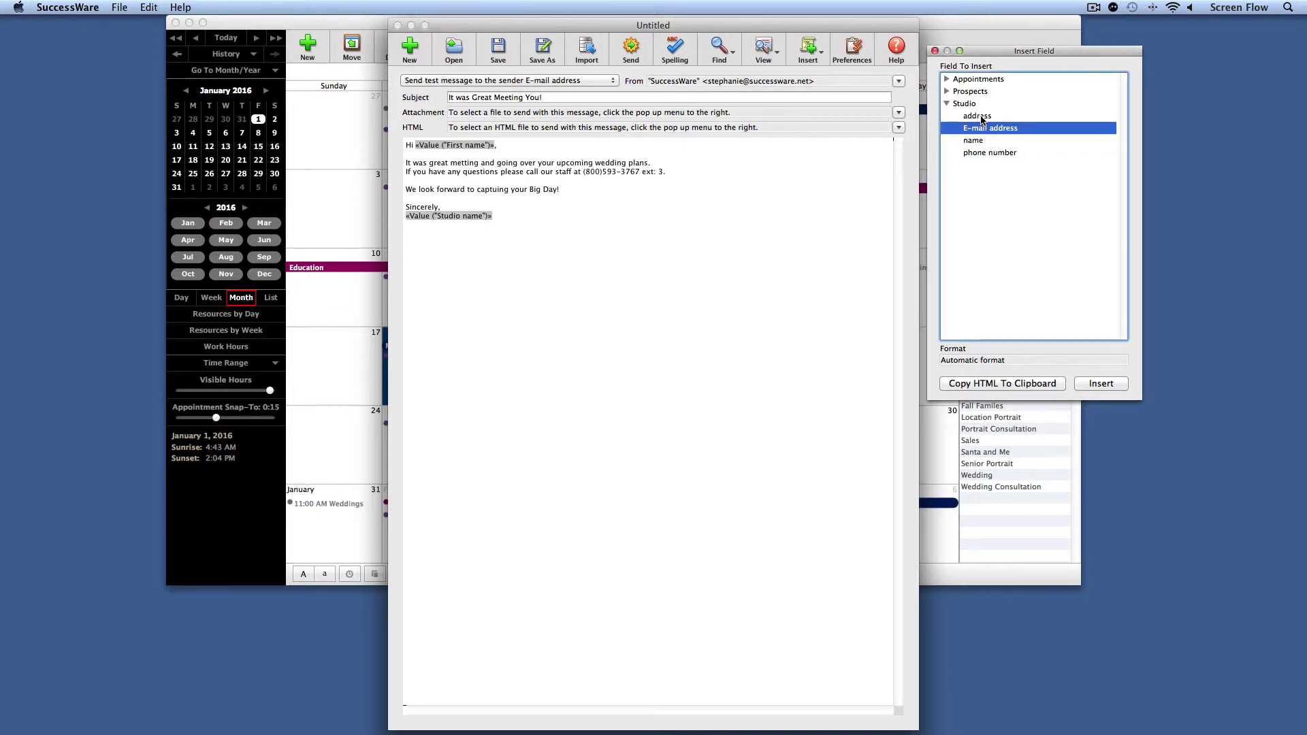
click(980, 117)
click(1110, 384)
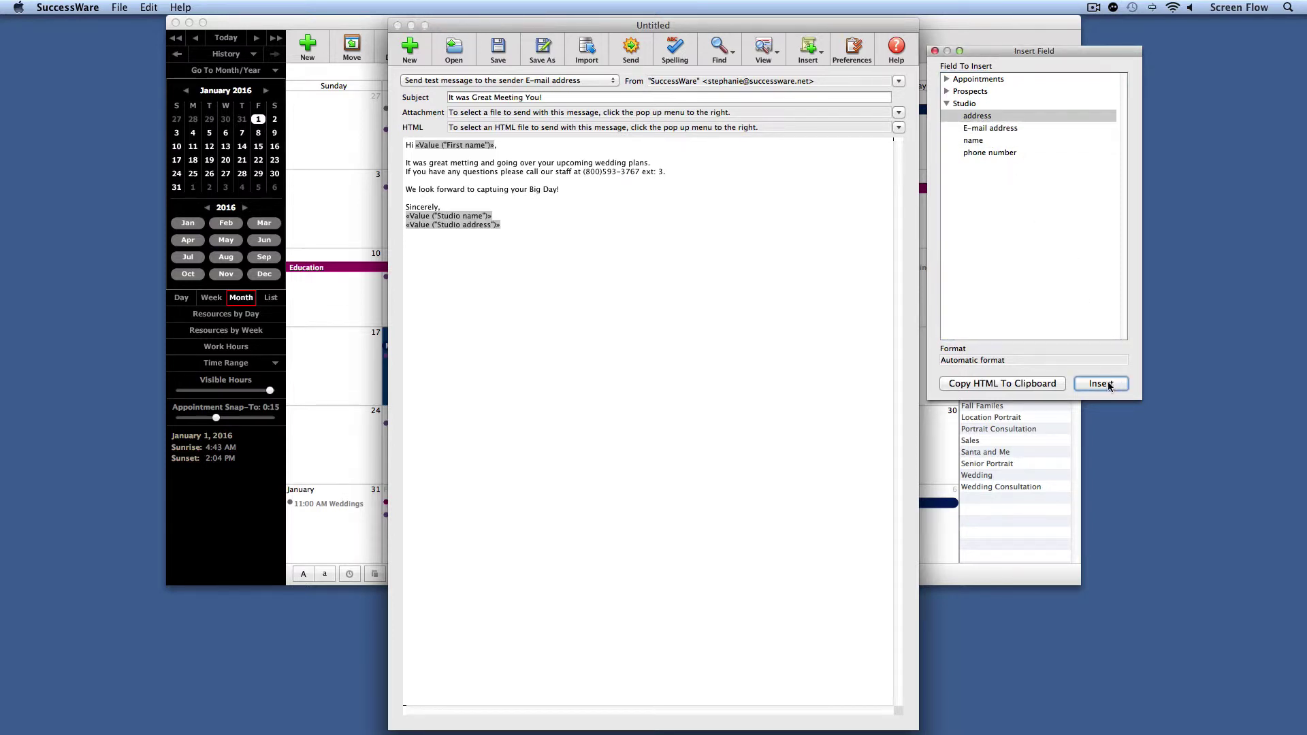
key(Return)
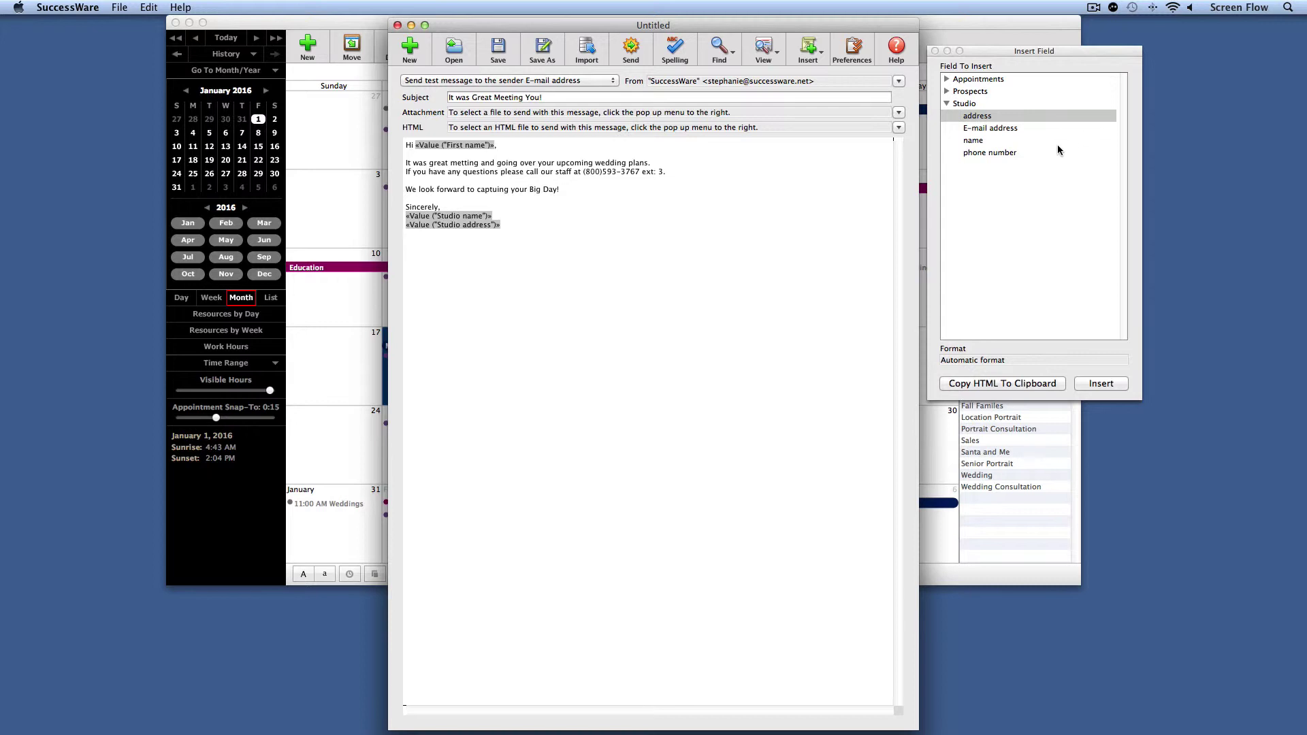
click(1011, 154)
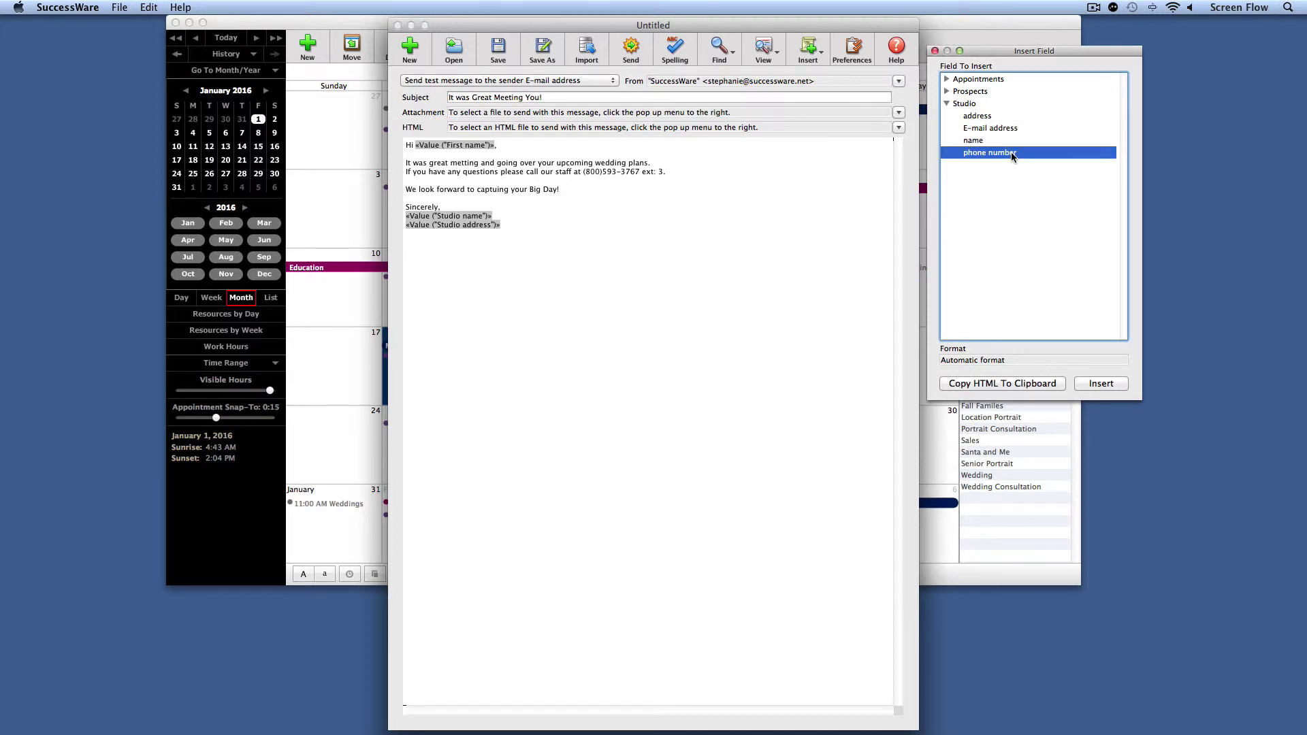
click(1111, 385)
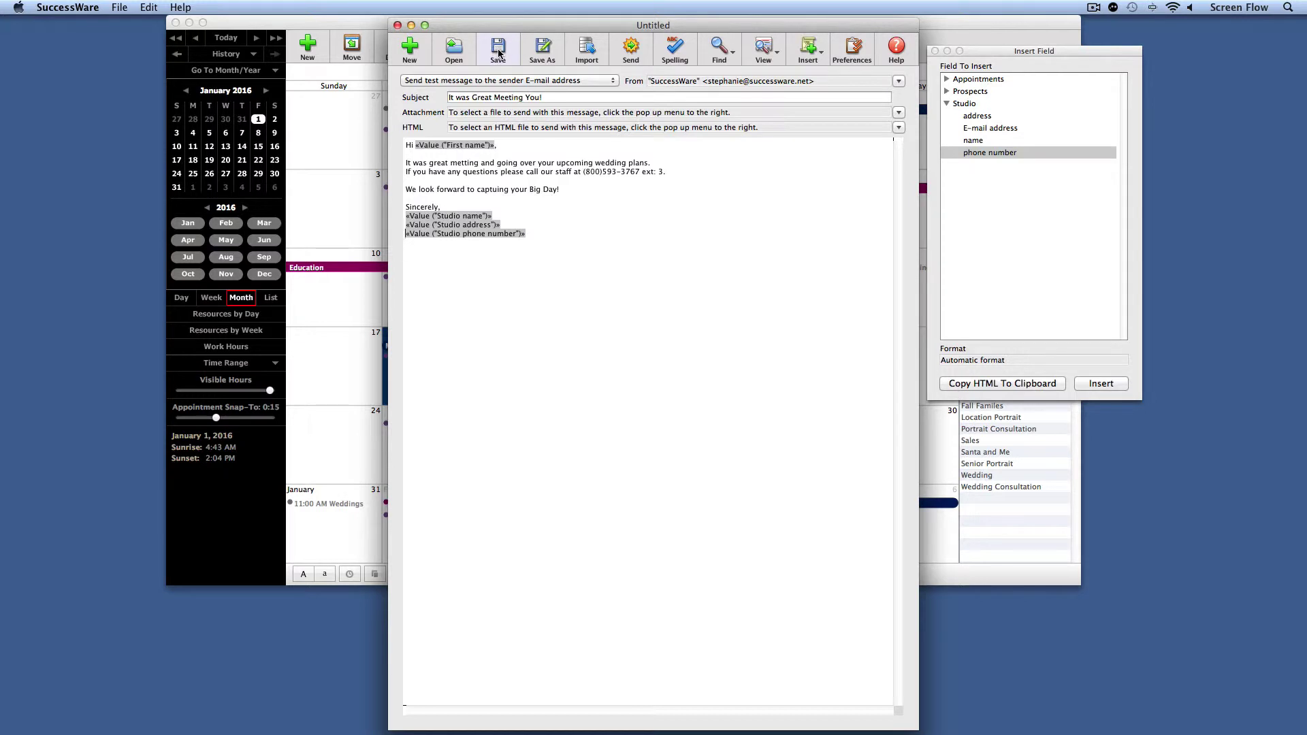
Save the email as 'Consult Thank You' in the Thank Yous category.
click(558, 51)
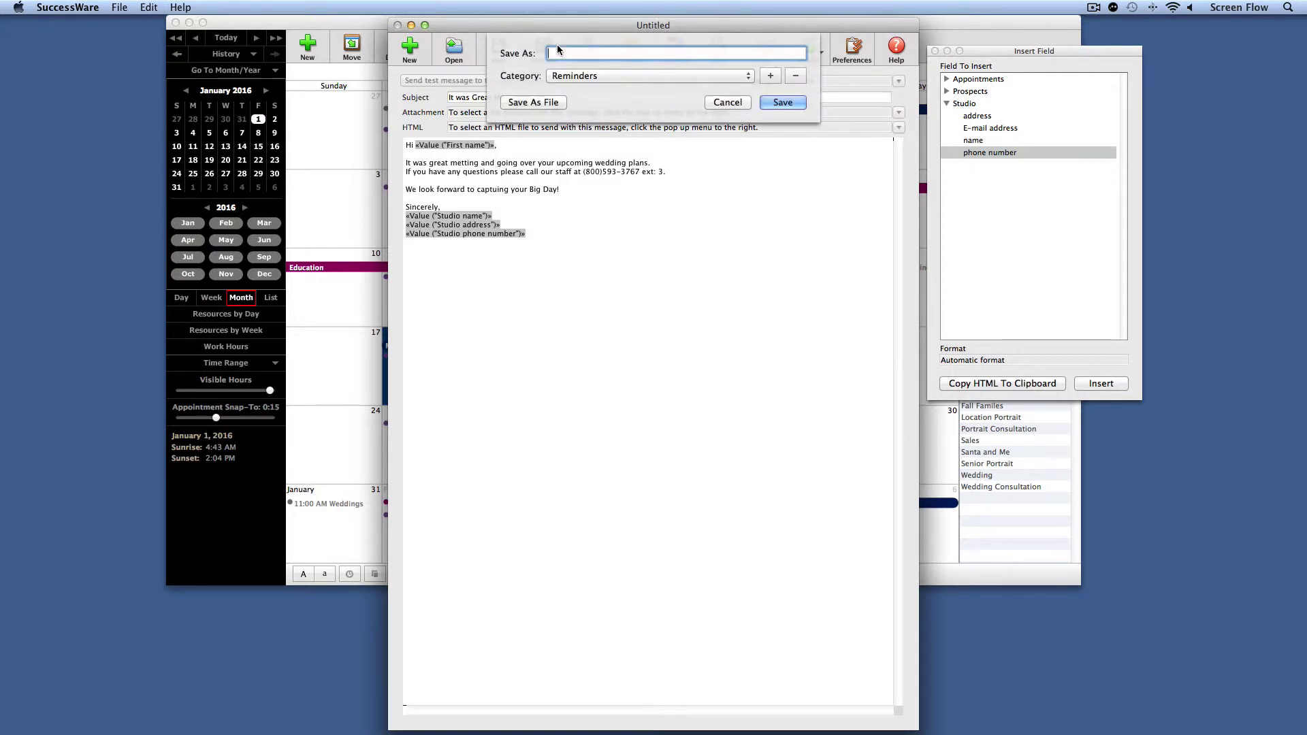
text(Co)
text(nsult T)
text(hank)
text(ou)
click(736, 79)
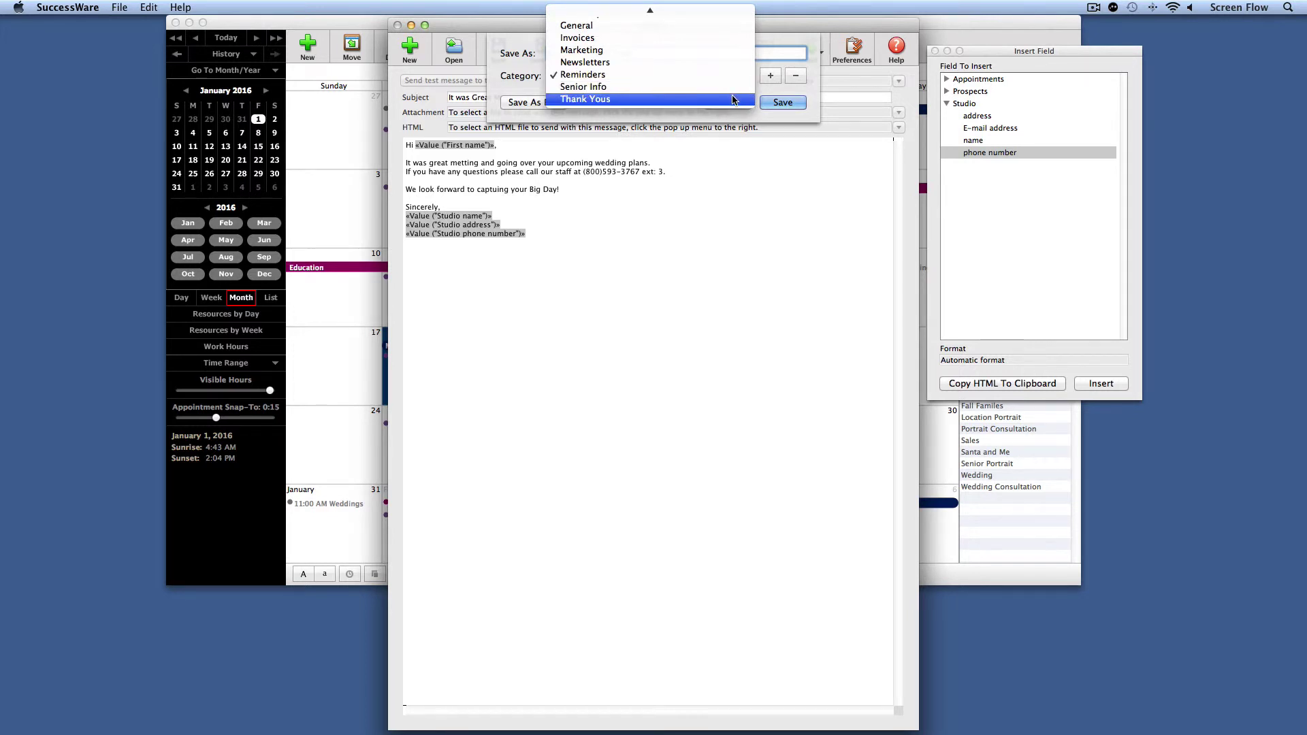
click(736, 99)
click(783, 102)
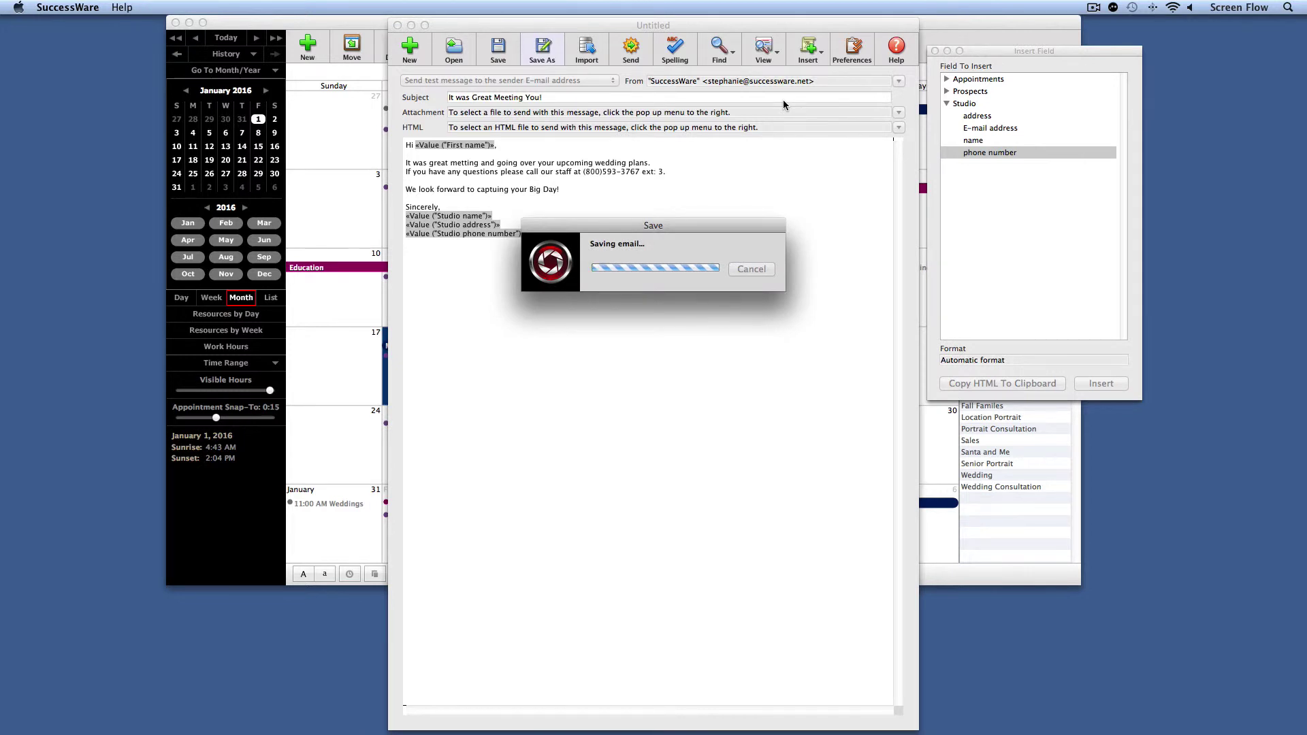
Close the email and pick Consult Thank You as the appointment's next auto email.
click(397, 26)
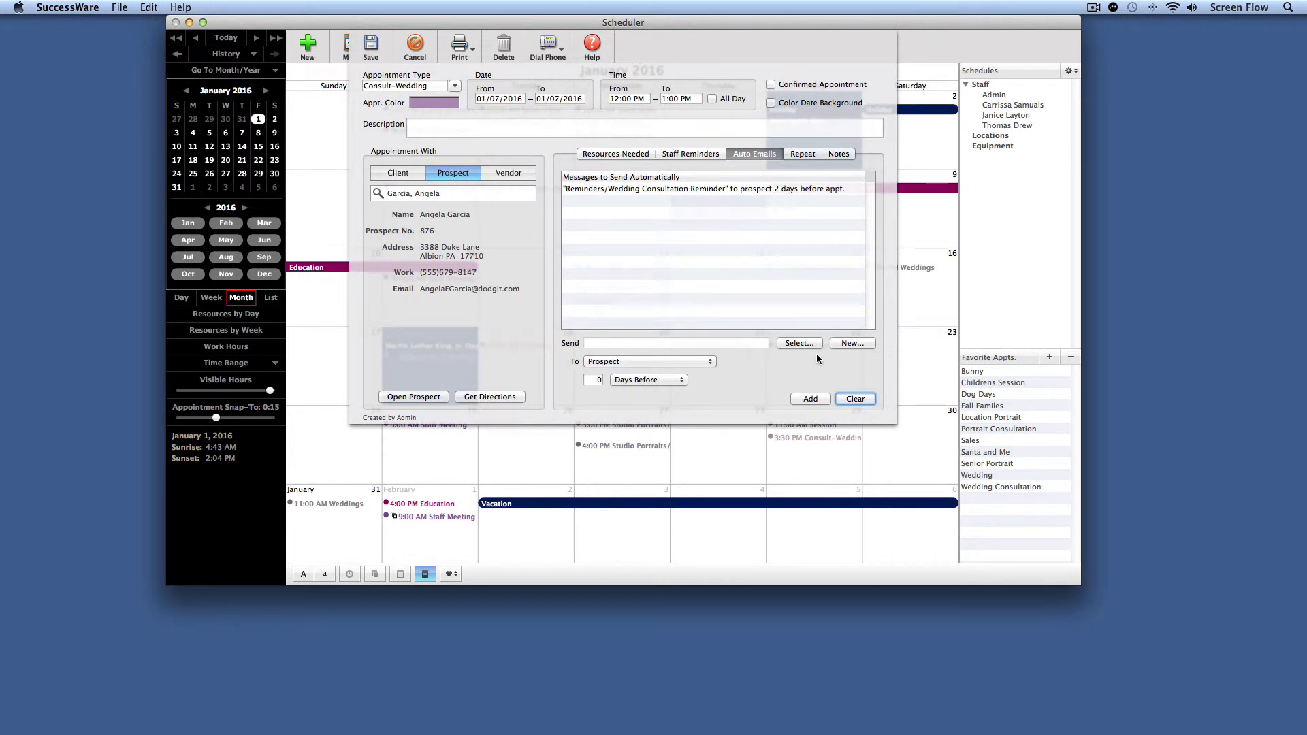
click(811, 347)
click(809, 341)
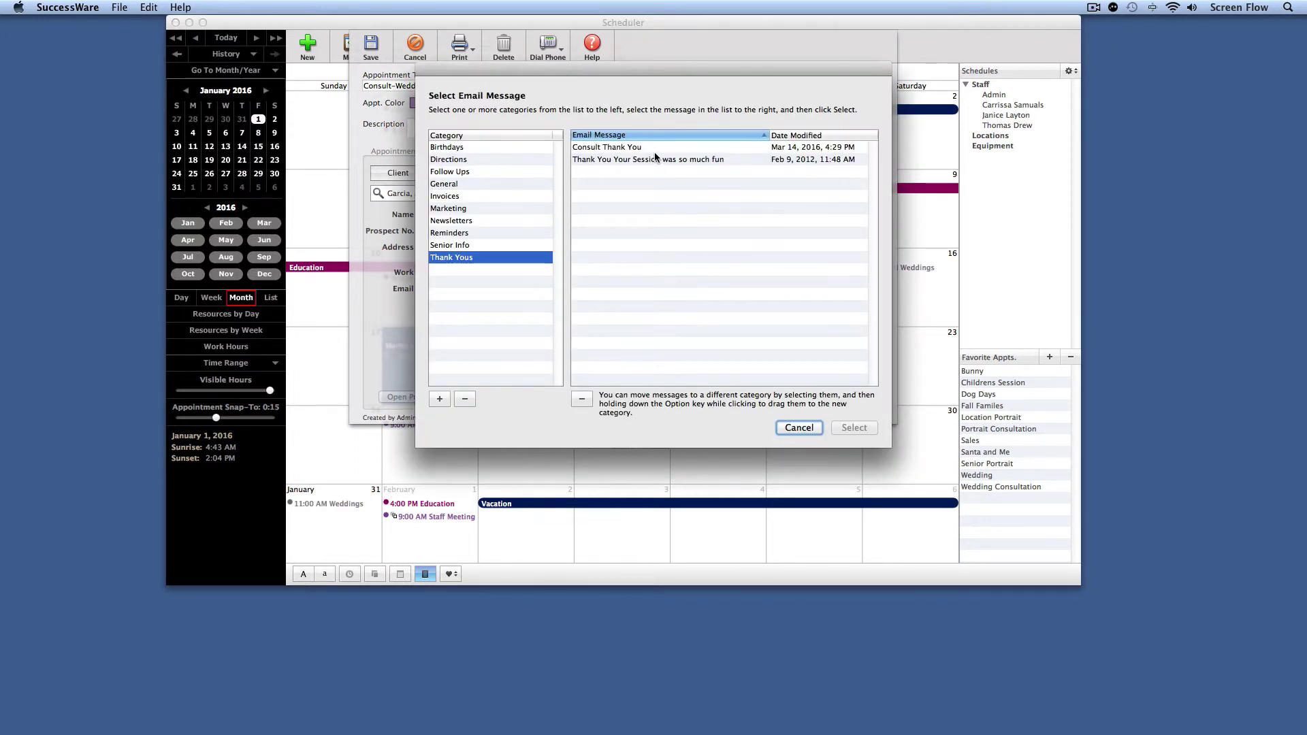
click(654, 148)
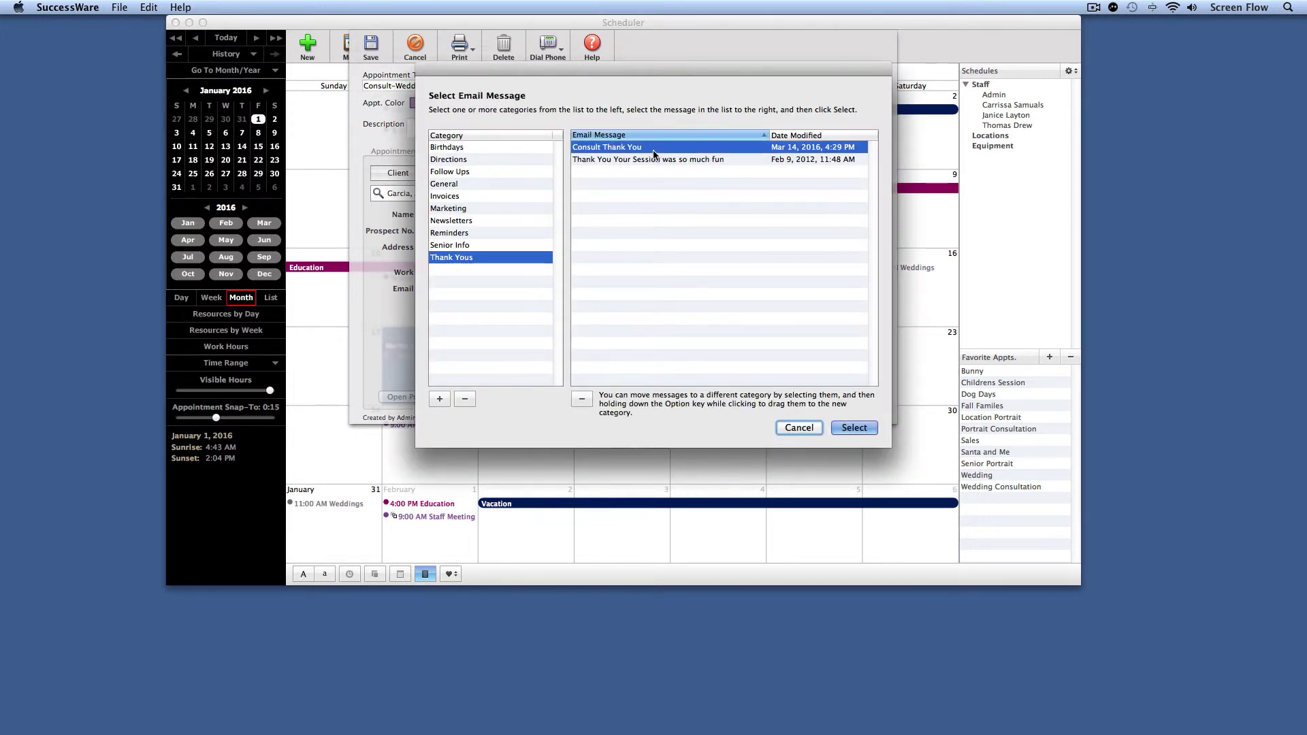
click(866, 435)
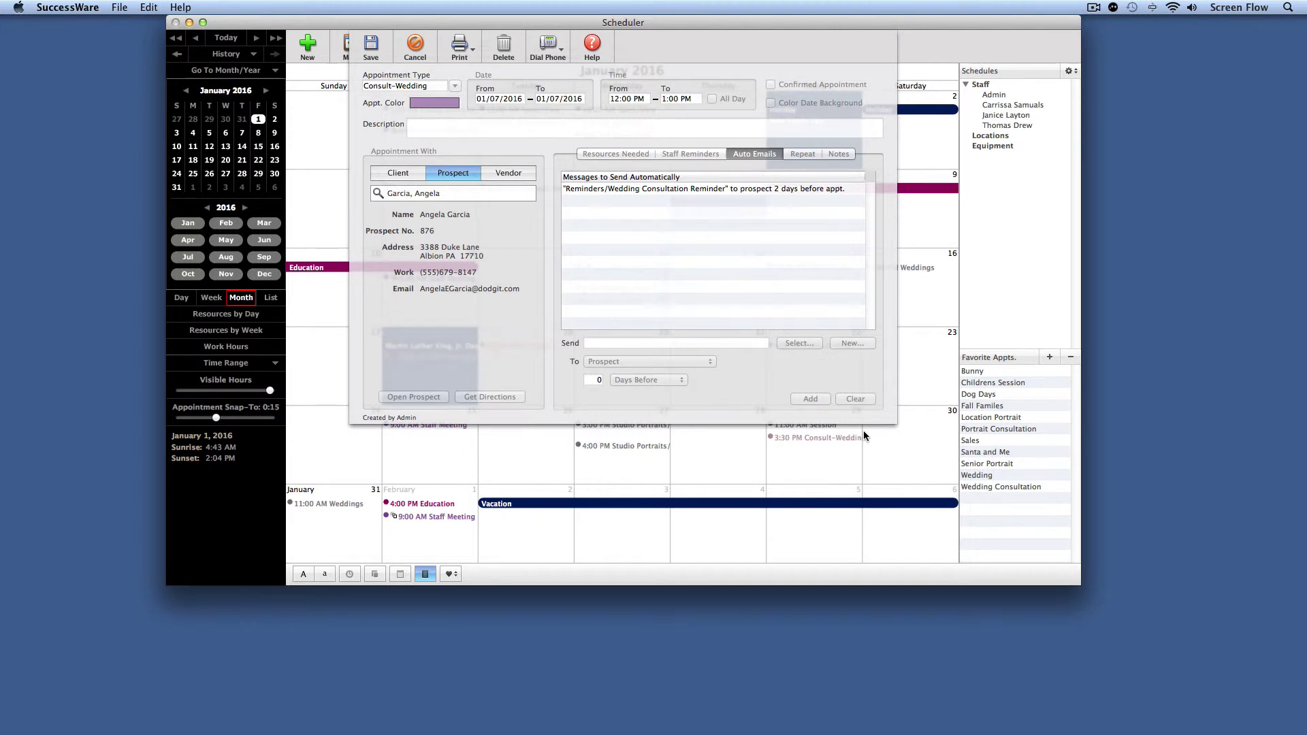
Schedule Consult Thank You to send 1 day after the appointment.
double_click(598, 379)
text(1)
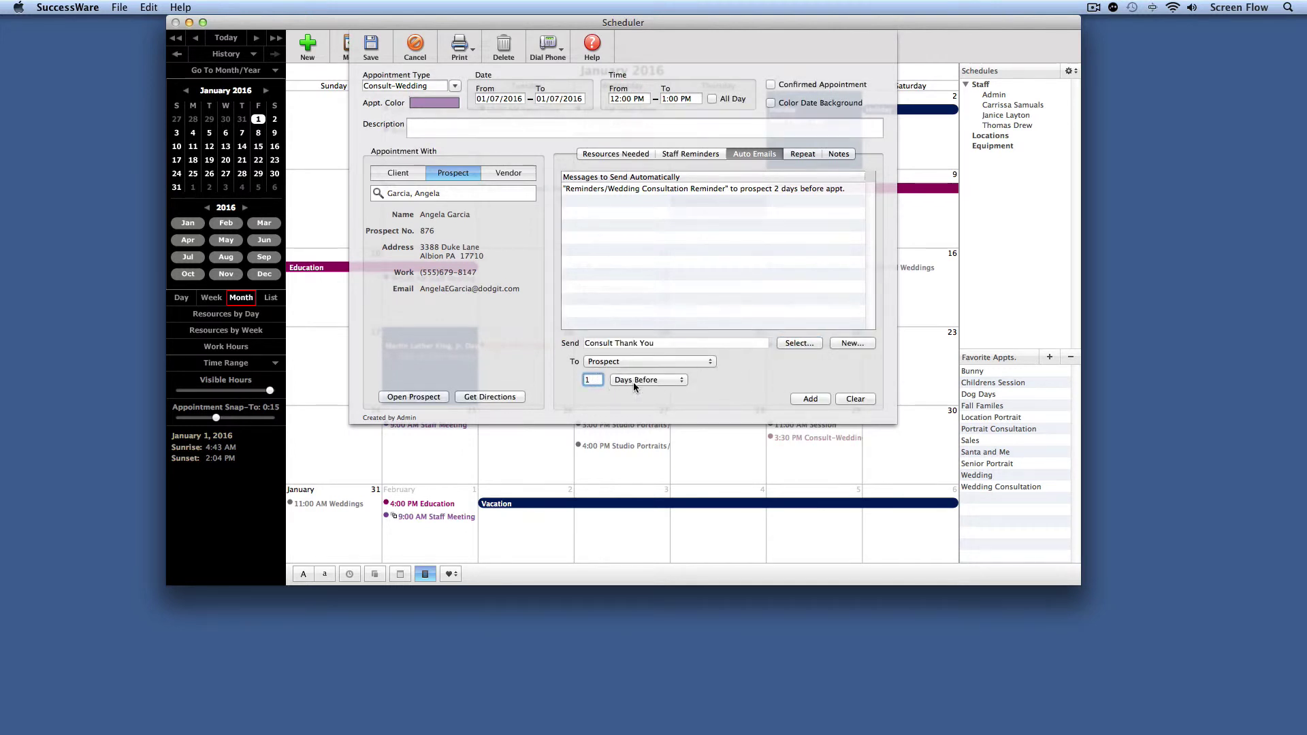
click(634, 382)
click(640, 401)
click(805, 400)
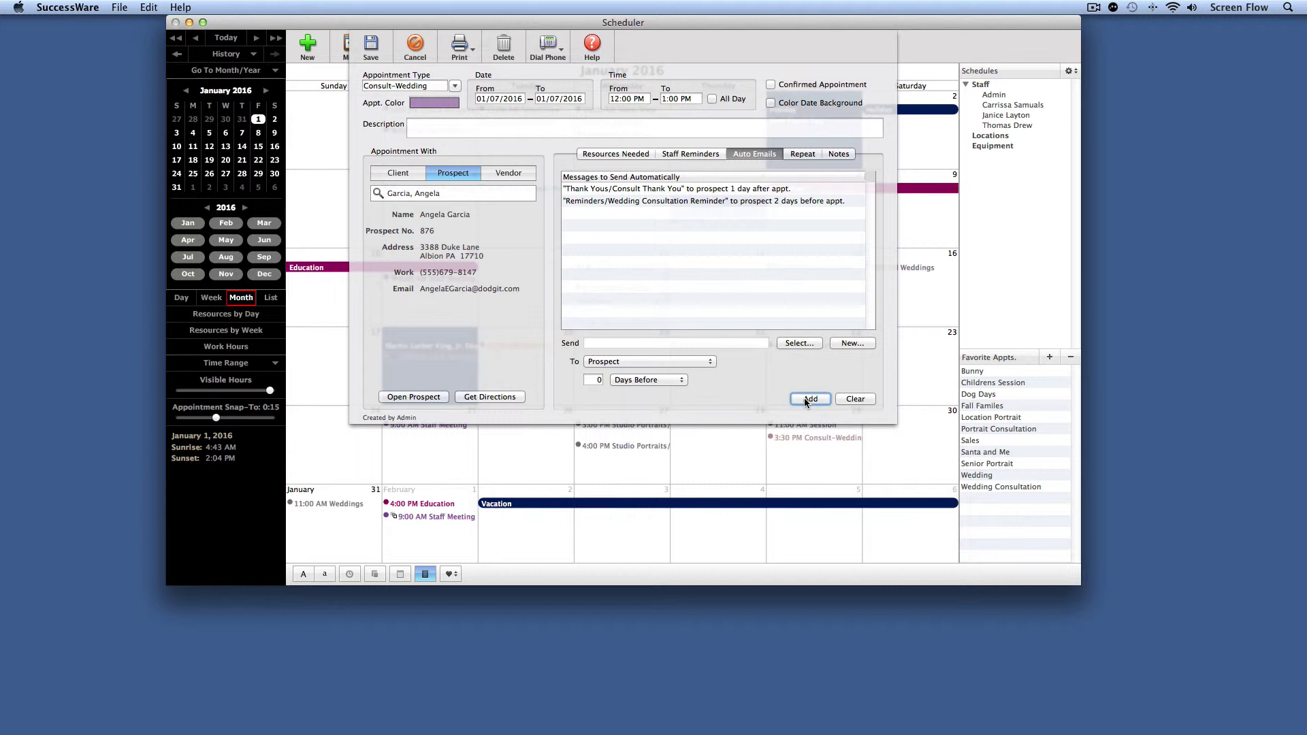
click(372, 46)
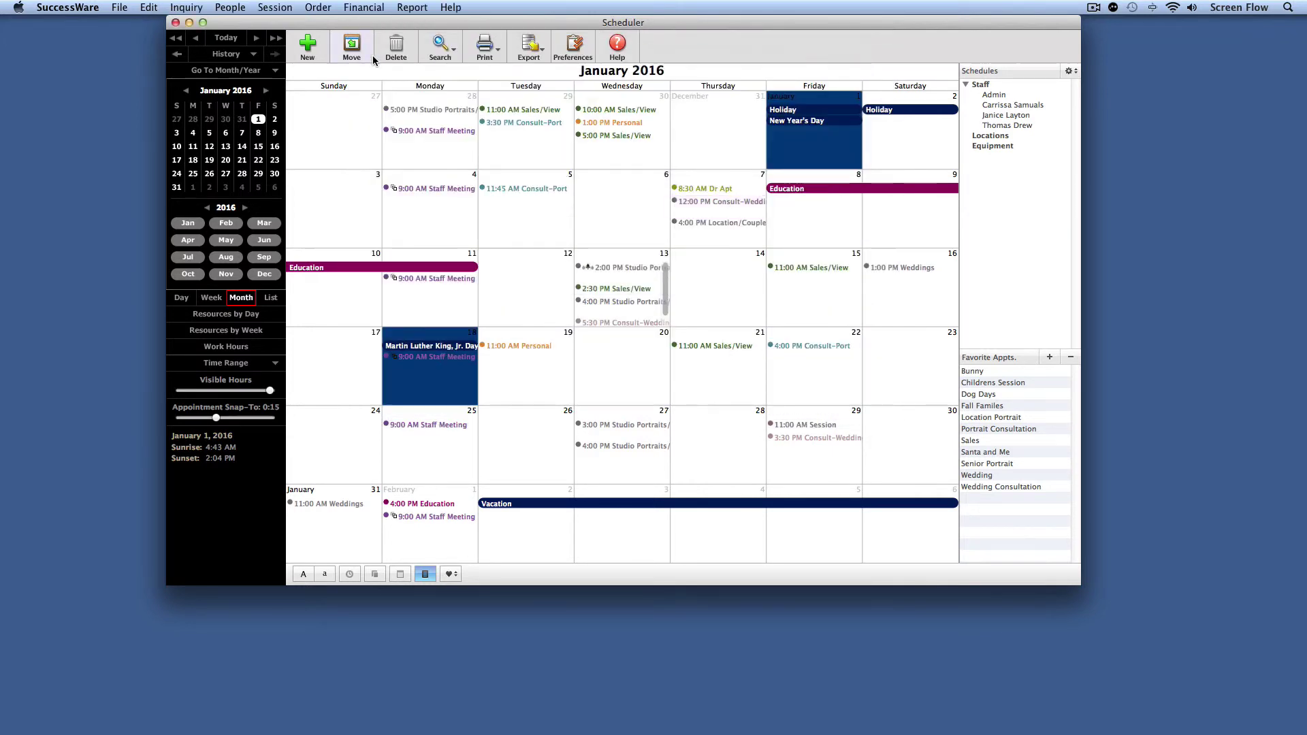